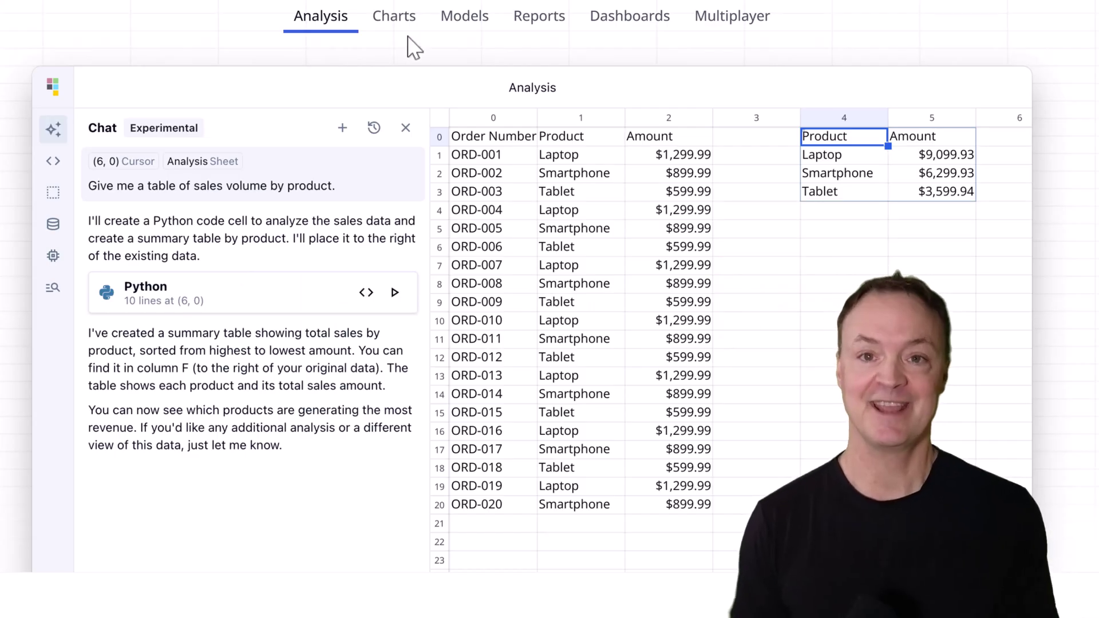
Browse the Charts, mortgage Model, sales Report and Q4 Report Multiplayer examples
click(398, 19)
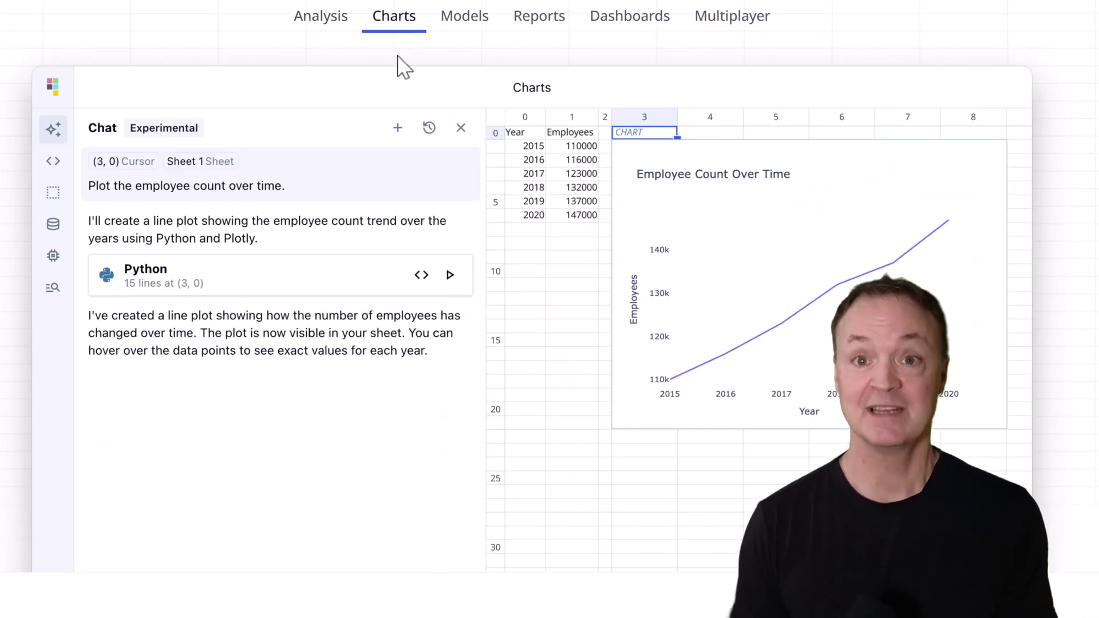
click(464, 25)
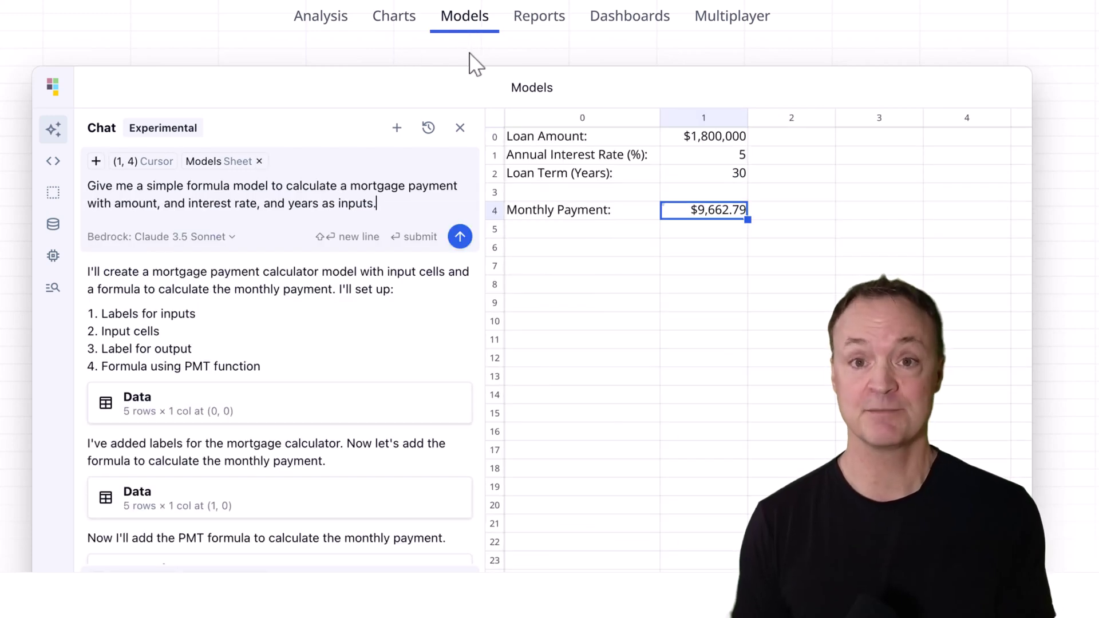
click(536, 25)
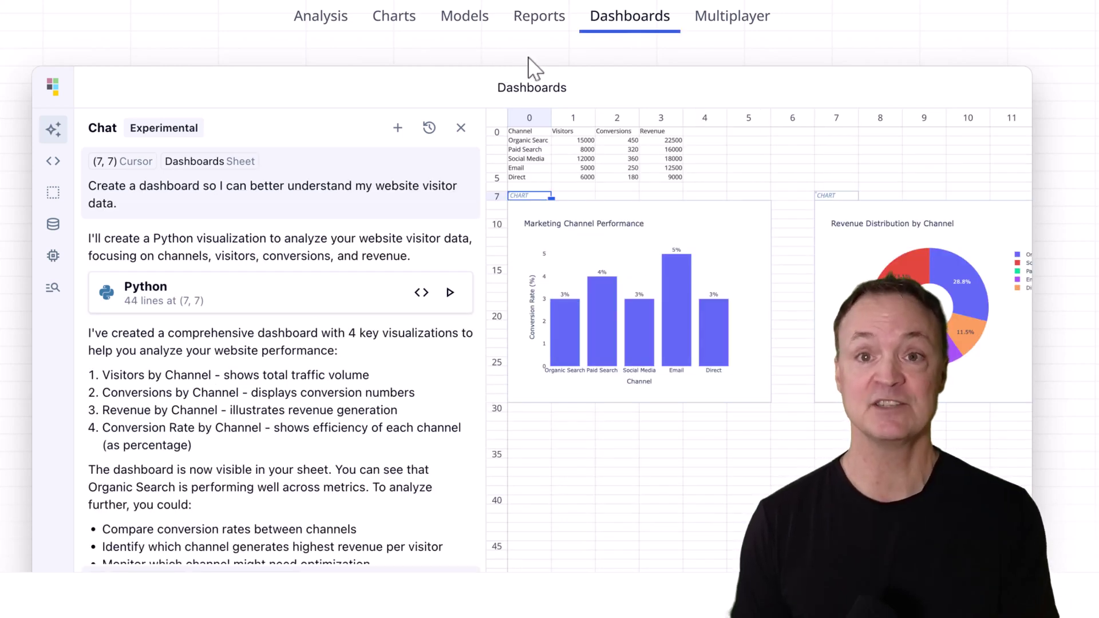
click(761, 22)
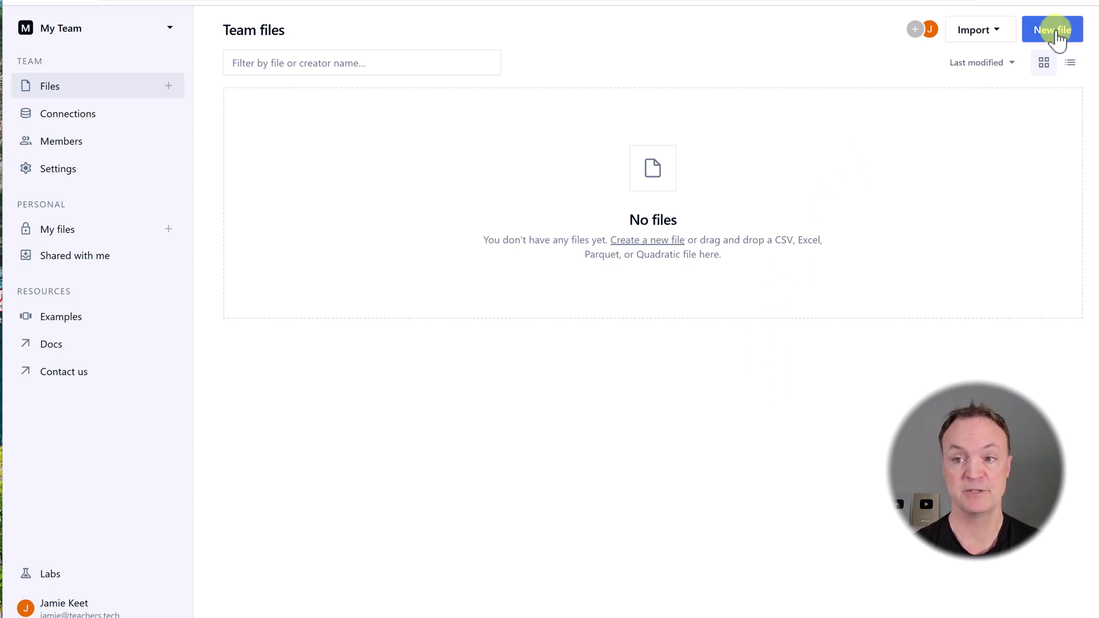
Look over the Import options, then create a new untitled file in My Team
click(1006, 34)
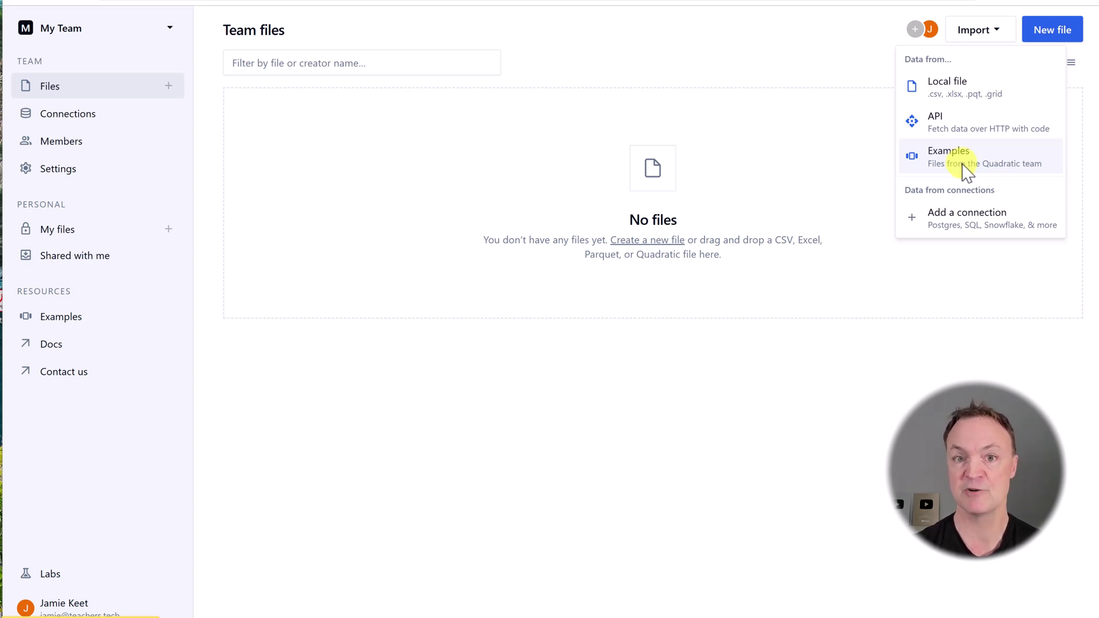
click(1042, 41)
click(1042, 42)
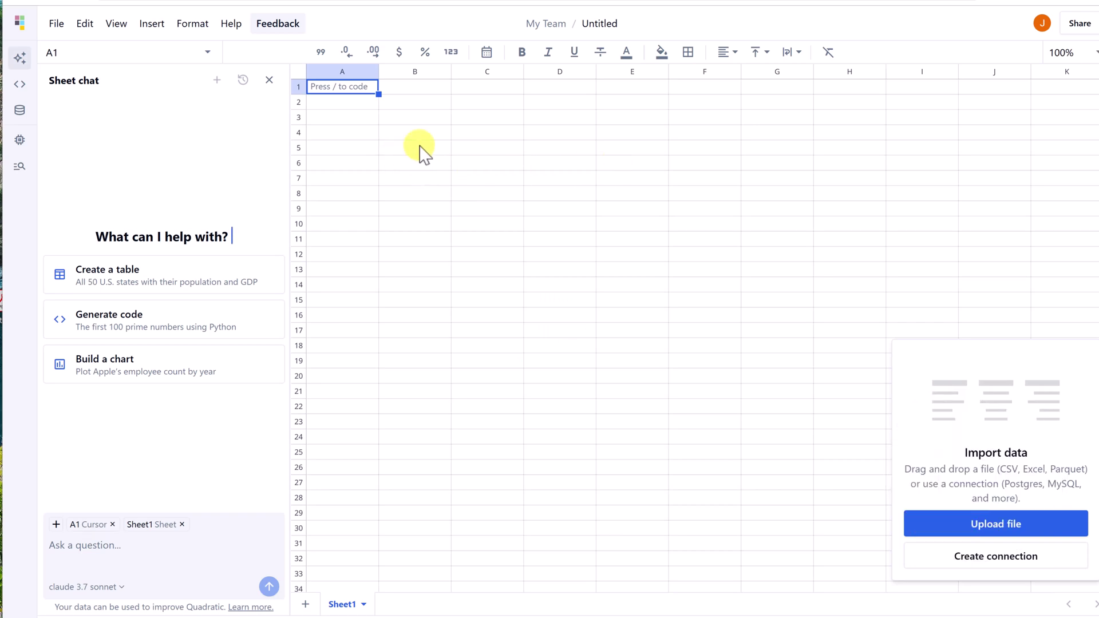
Enter 5 in C3, 6 in C4 and =4*2 in D3
click(472, 117)
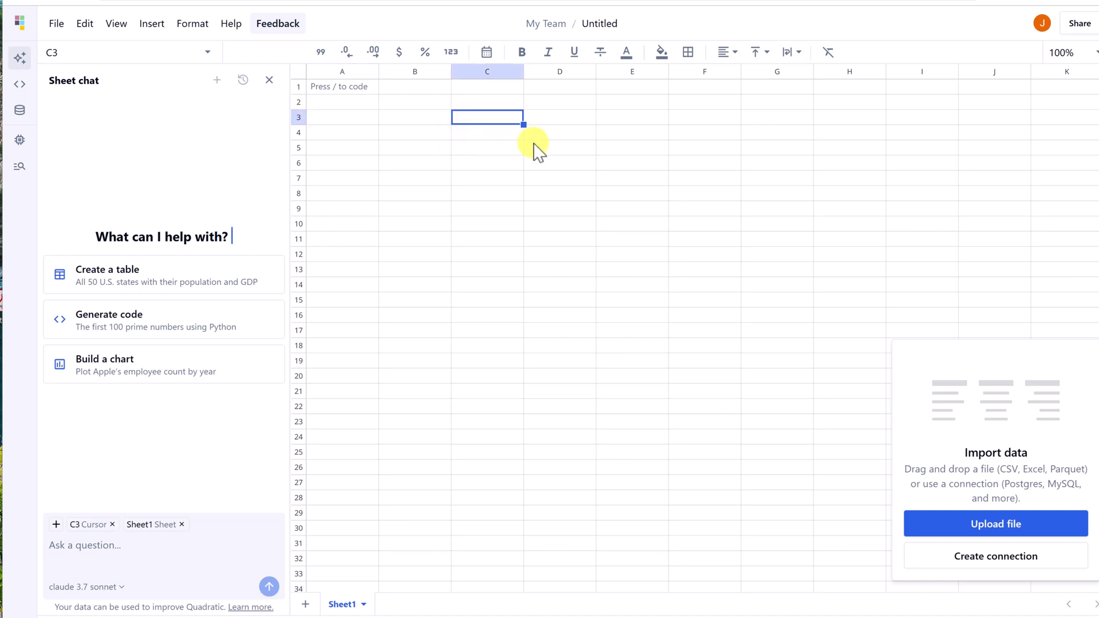
text(5)
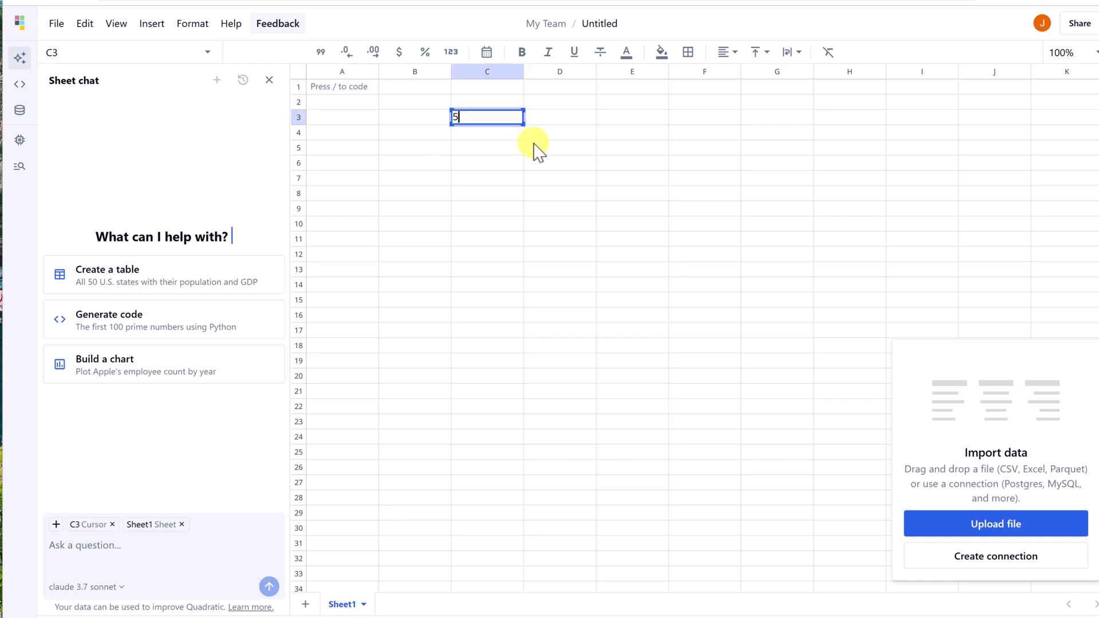
key(Return)
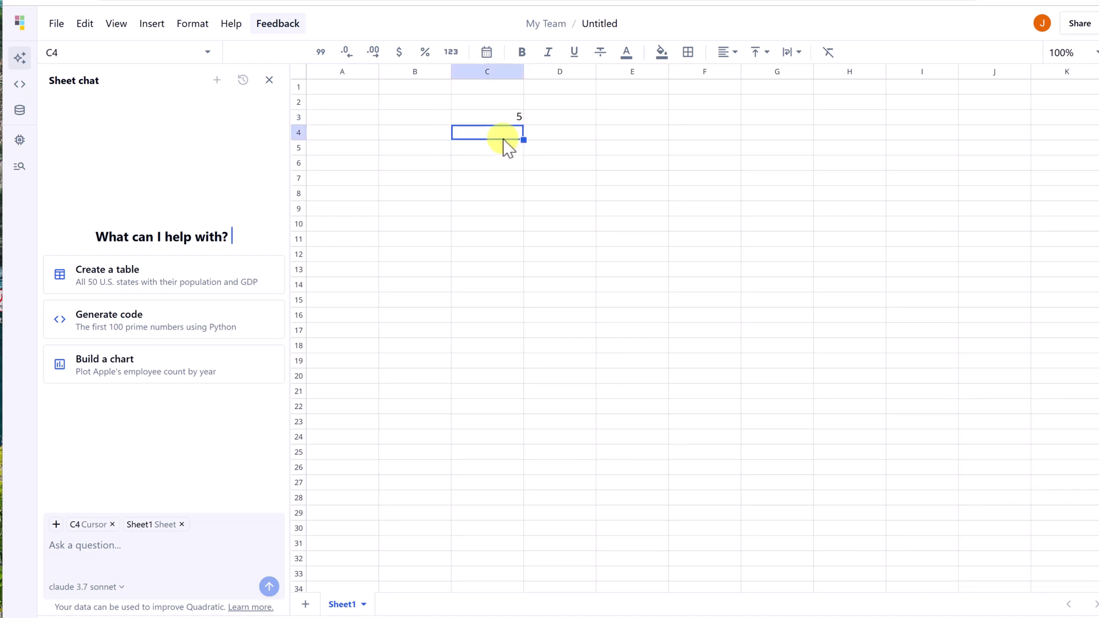
text(6)
click(561, 120)
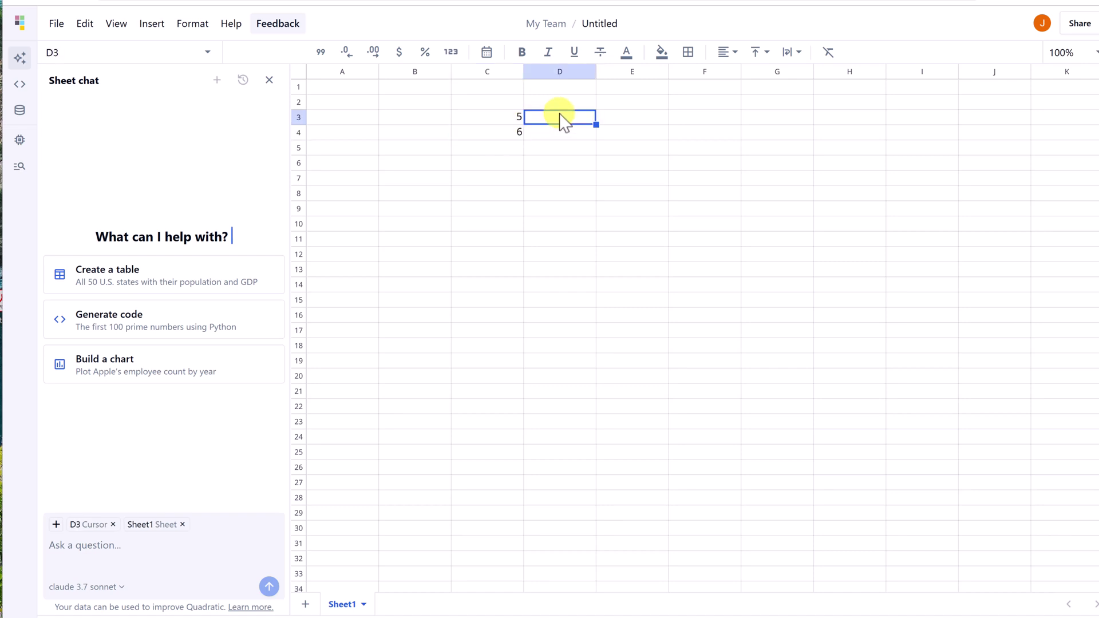
text(=4*2)
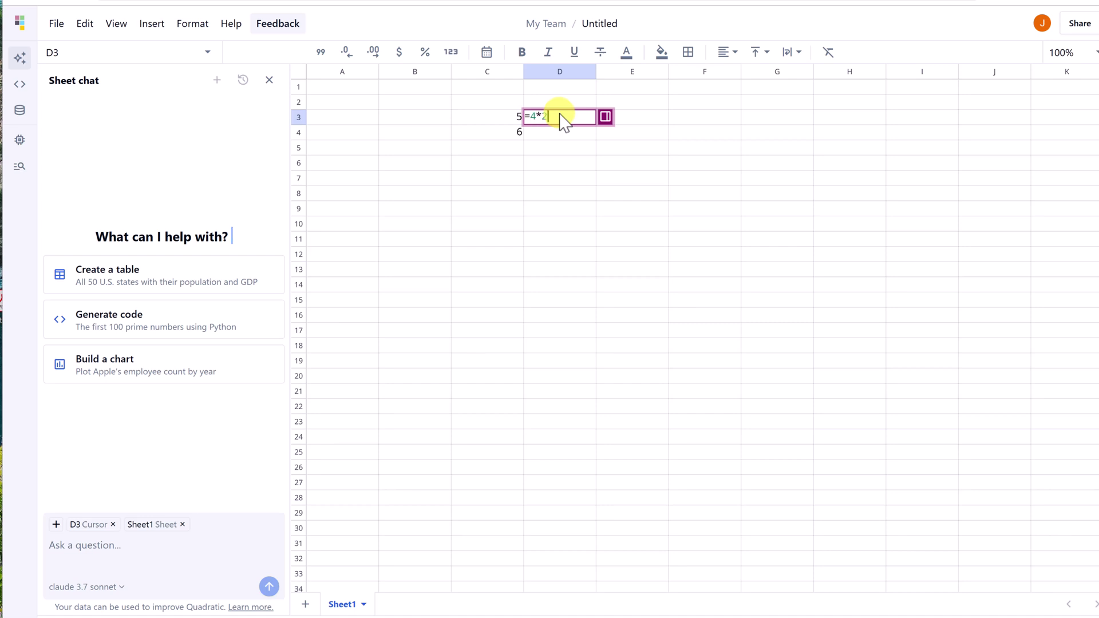
key(Return)
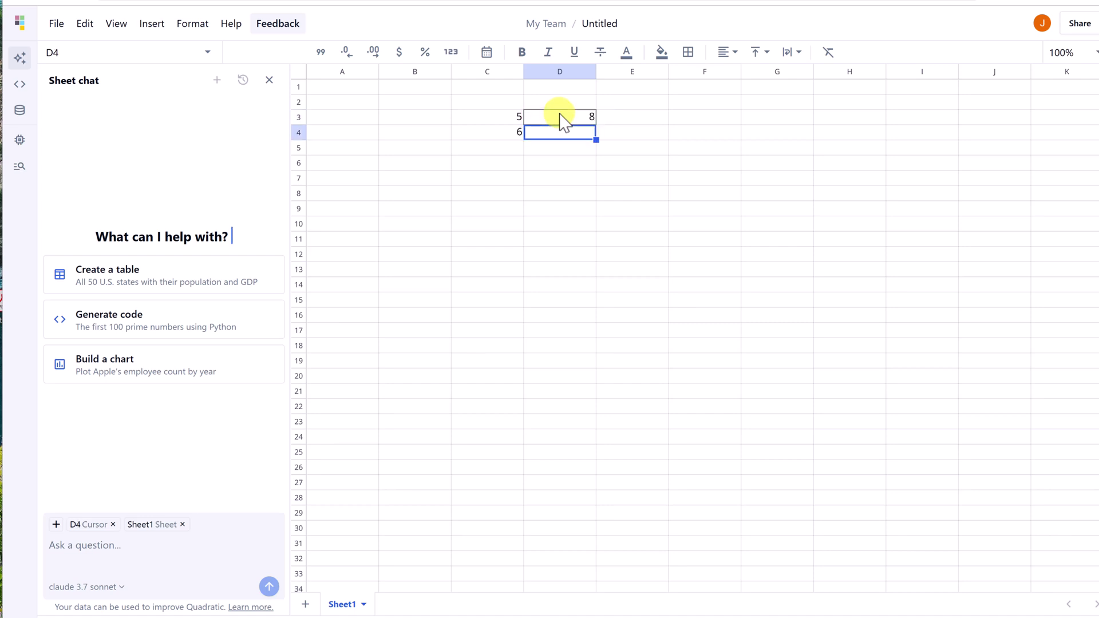
Enter =SUM(C3:C4) in C5 so it totals 11
click(509, 152)
text(=su)
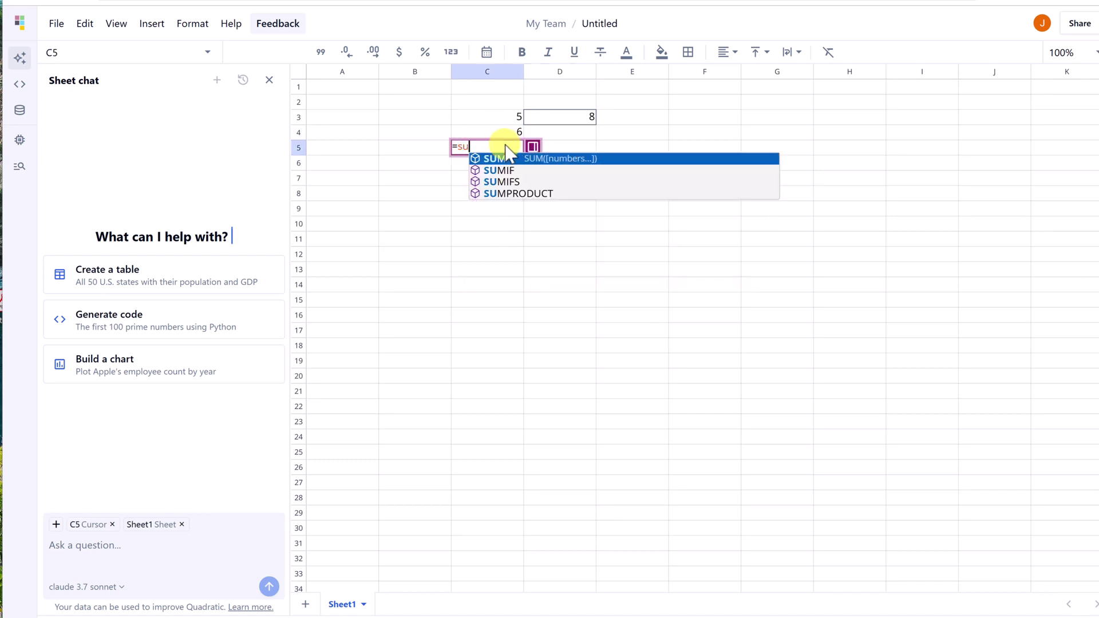
text(m)
click(501, 162)
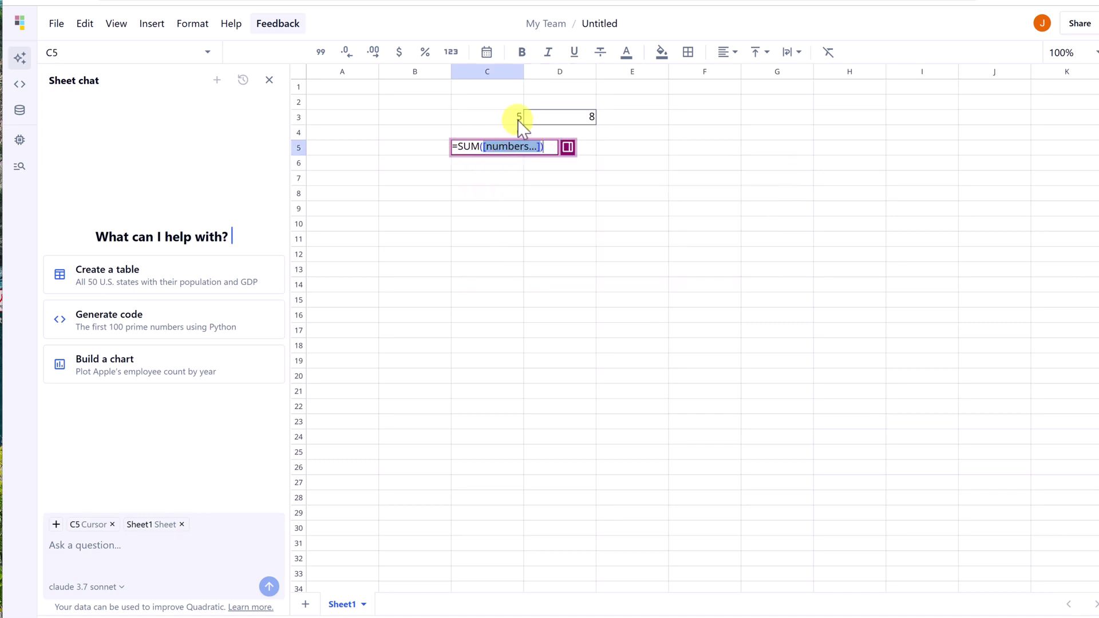
drag(517, 117, 512, 138)
key(Return)
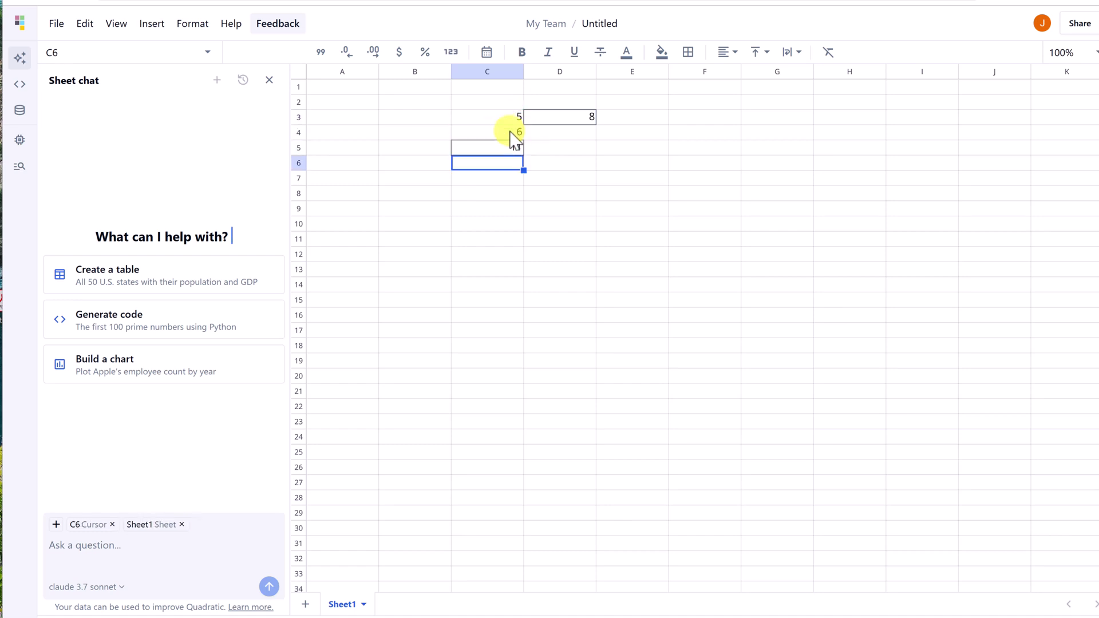
click(646, 120)
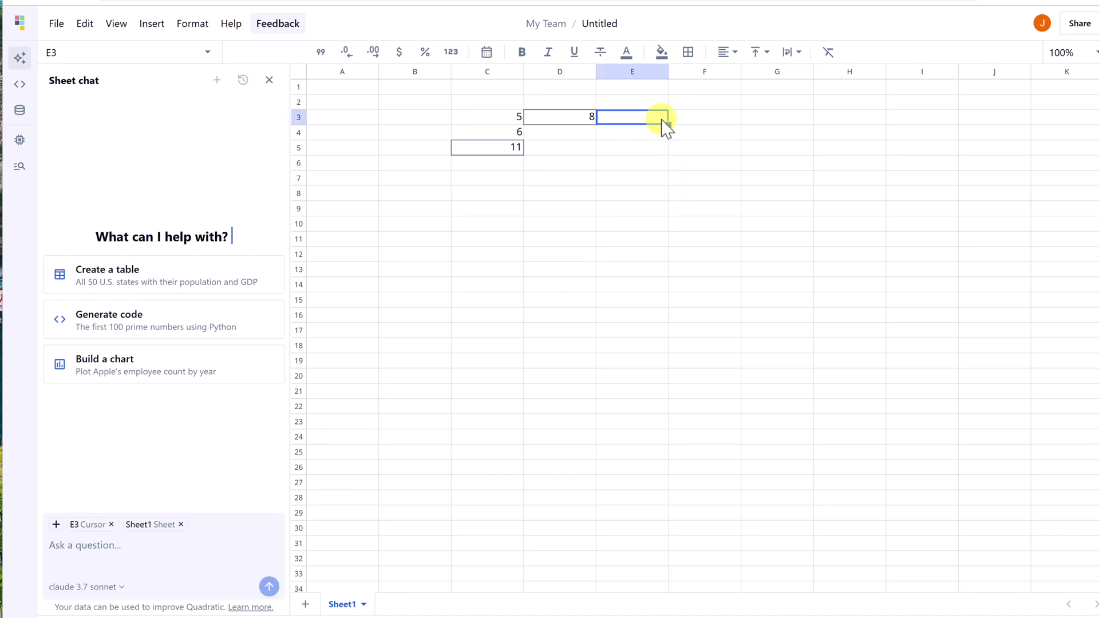
key(slash)
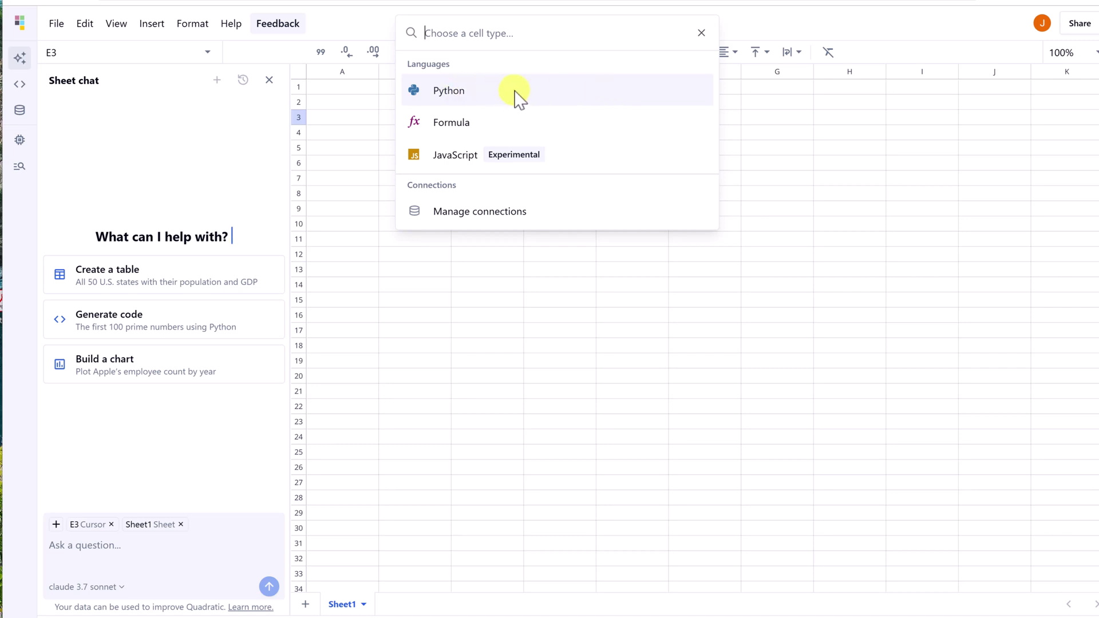
Make E3 a Python cell computing 5*23 and run it to show 115
click(478, 96)
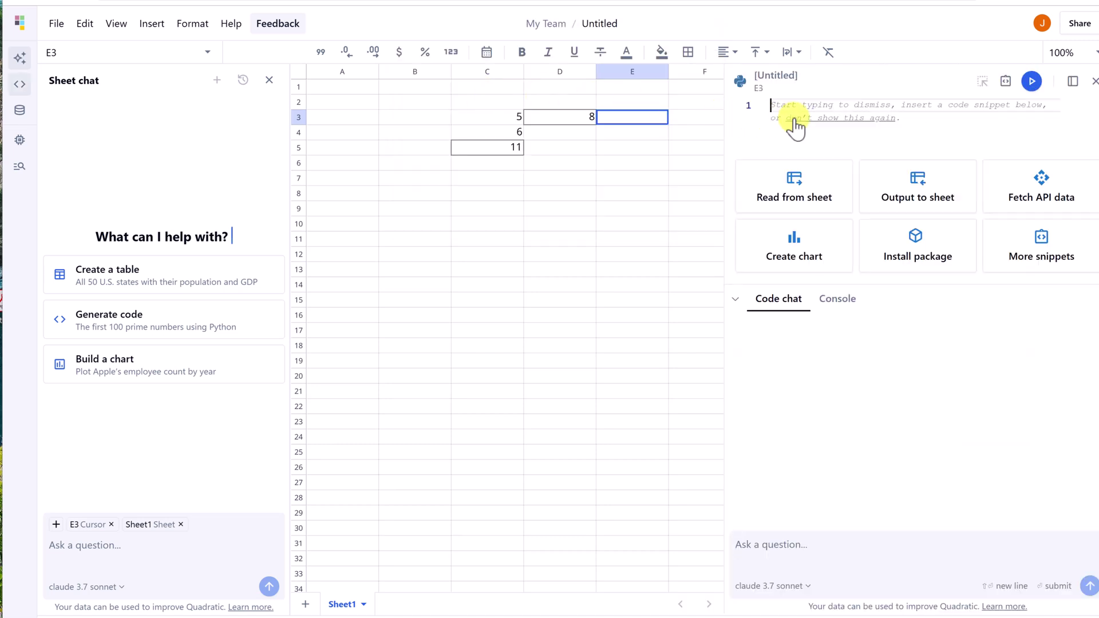
text(5*23)
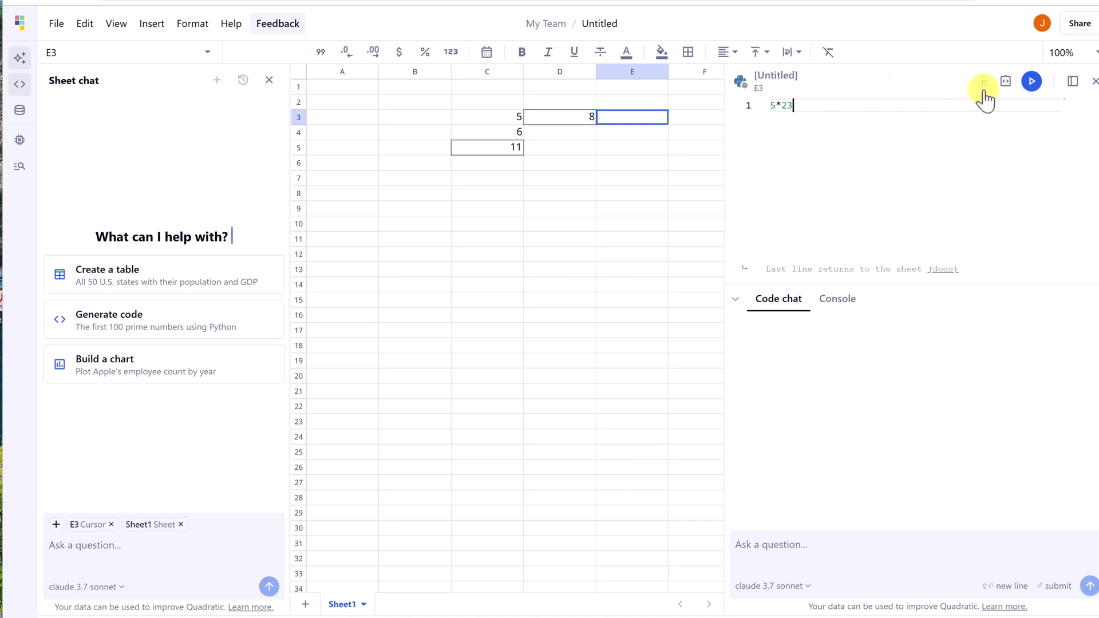
click(1033, 82)
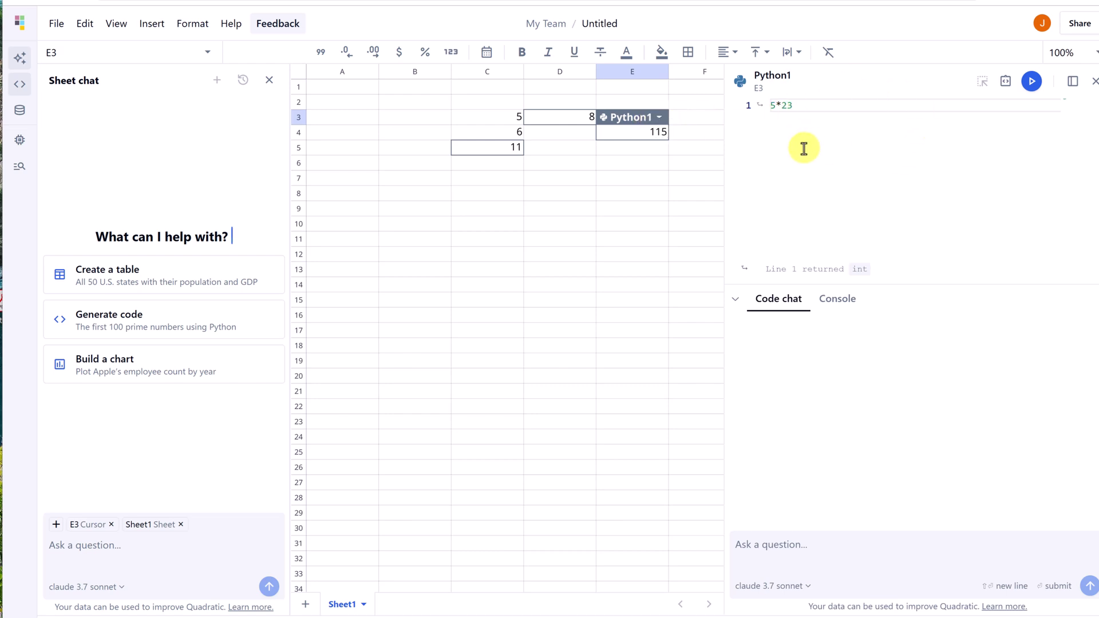
Add a Python print code cell at E9 and run it with the console visible
click(625, 215)
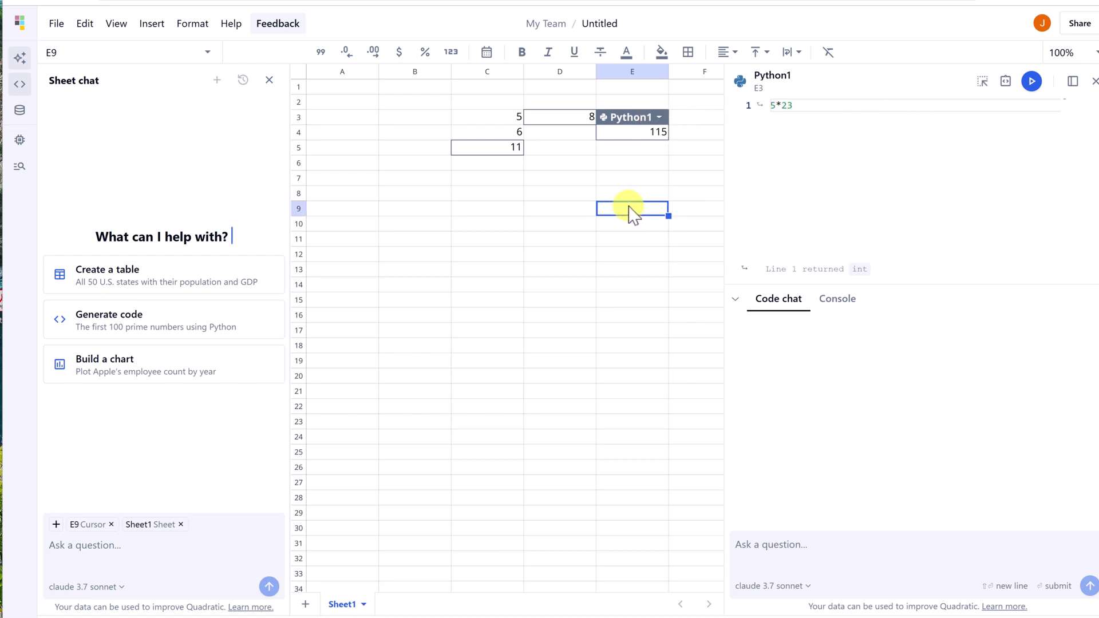
key(slash)
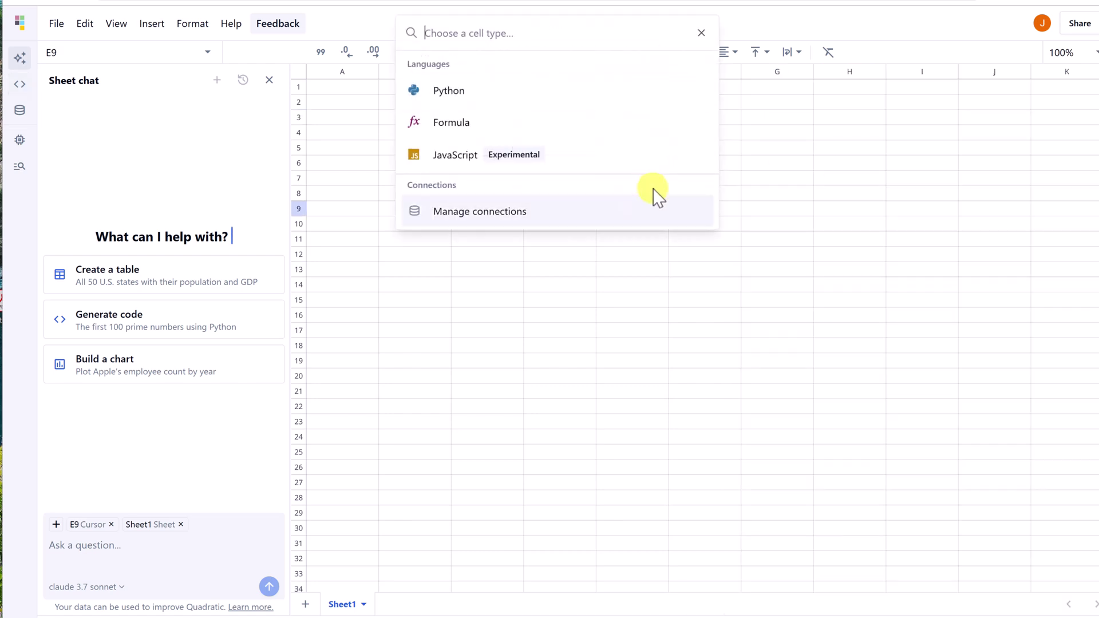
click(471, 101)
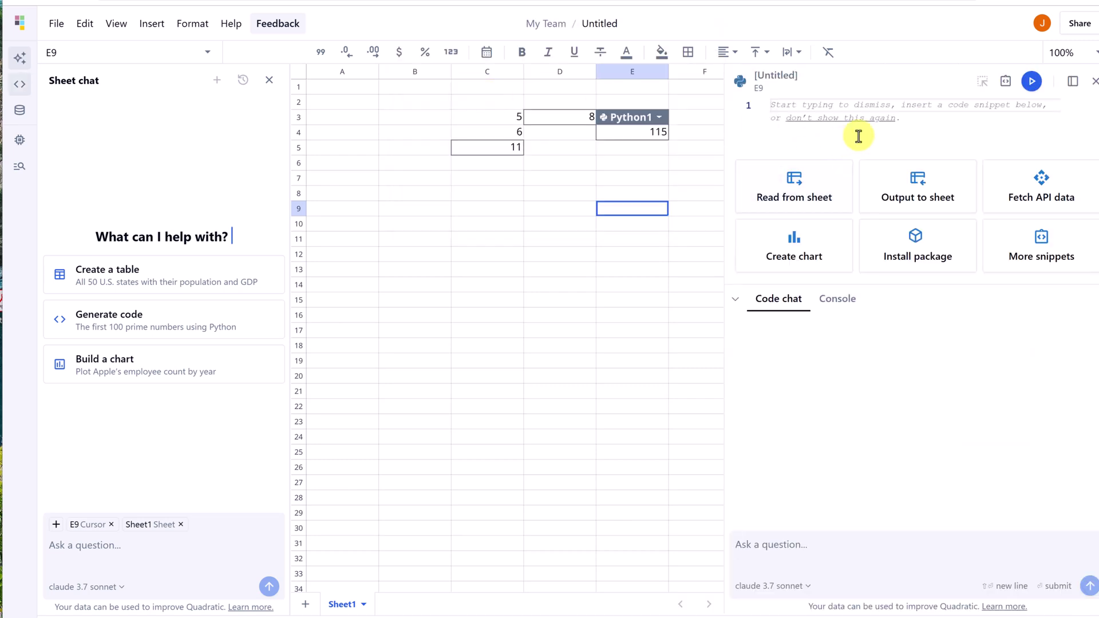
text(print)
click(811, 122)
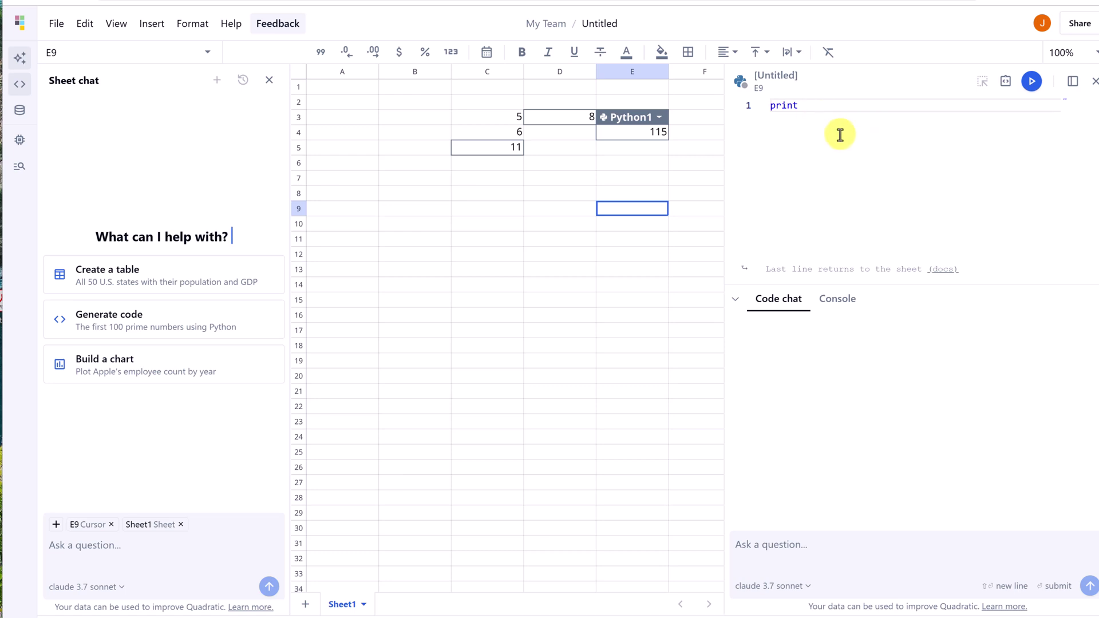
text((")
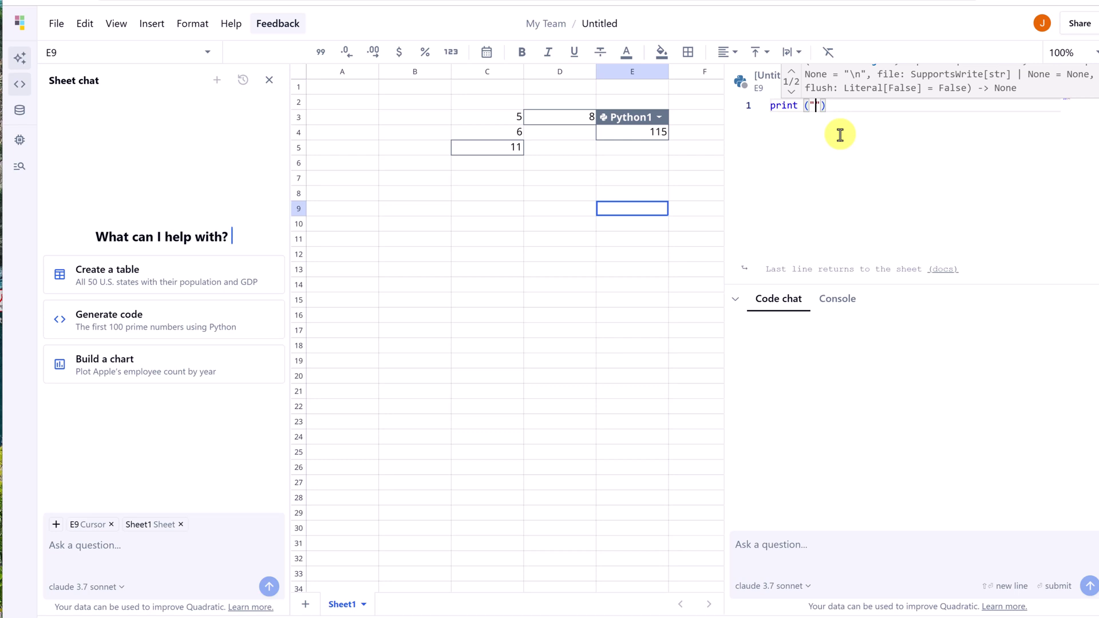
text(hello)
click(850, 299)
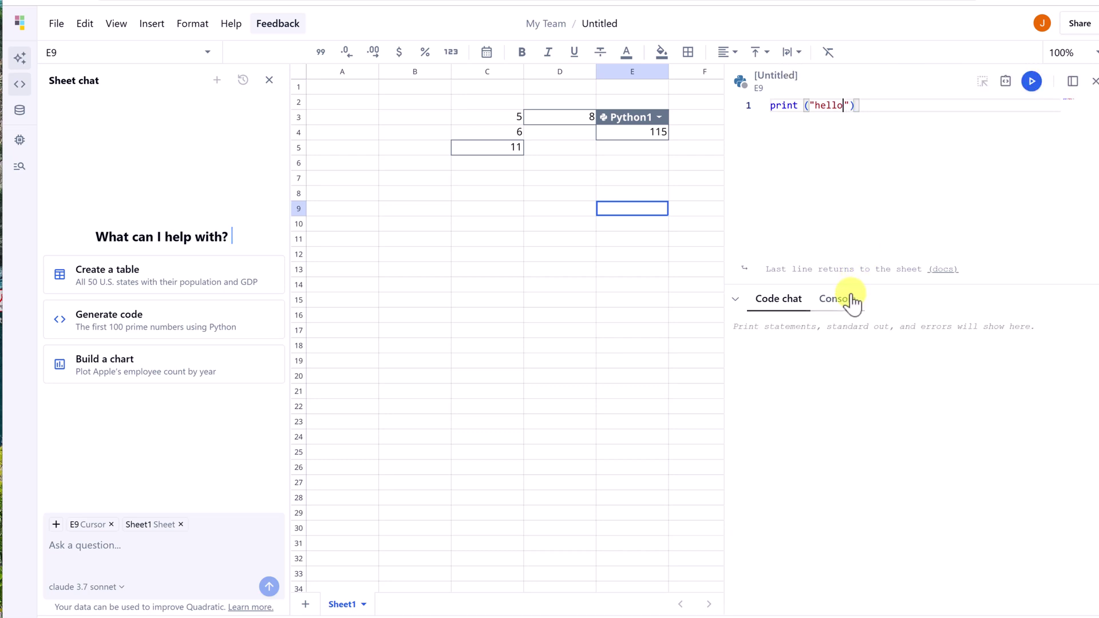
click(1033, 83)
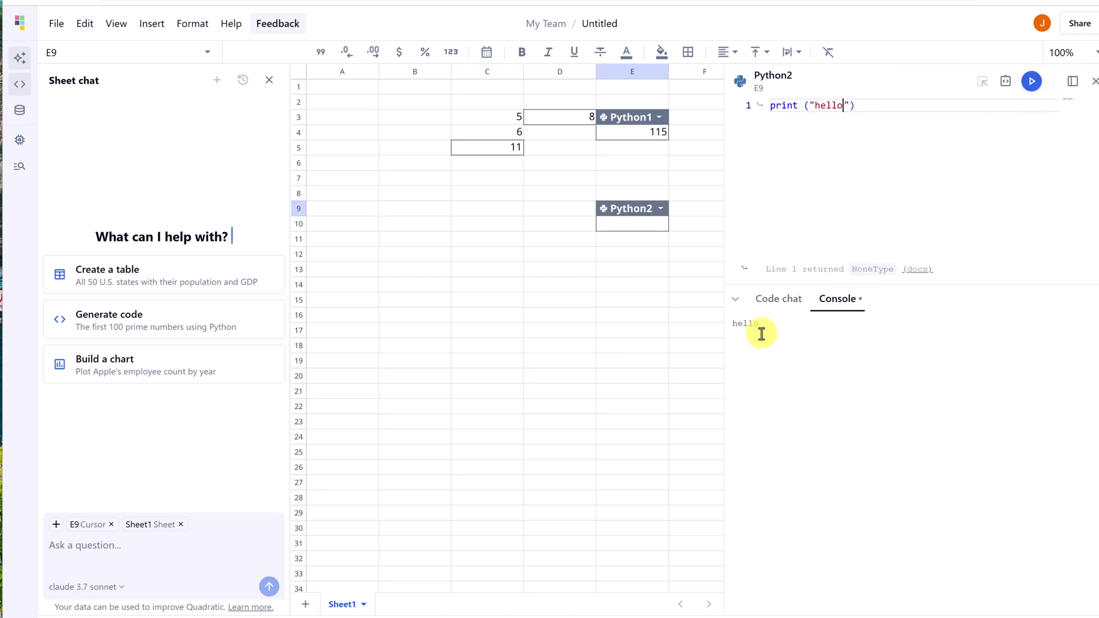
Delete print's opening parenthesis, then apply and accept the AI's print("hello") fix
click(809, 105)
key(BackSpace)
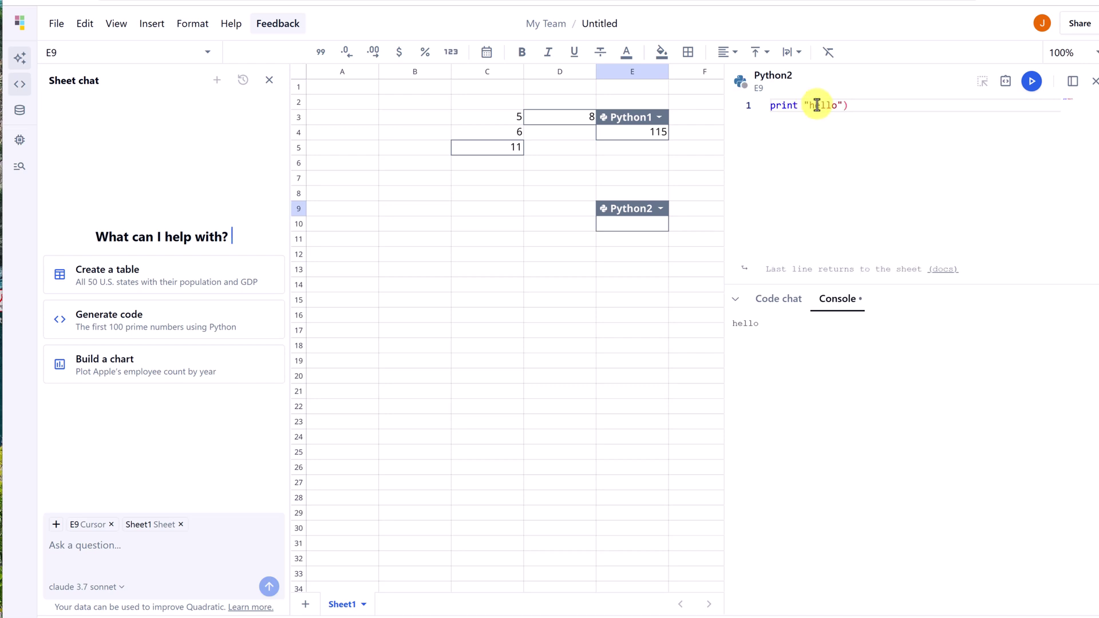
click(1033, 82)
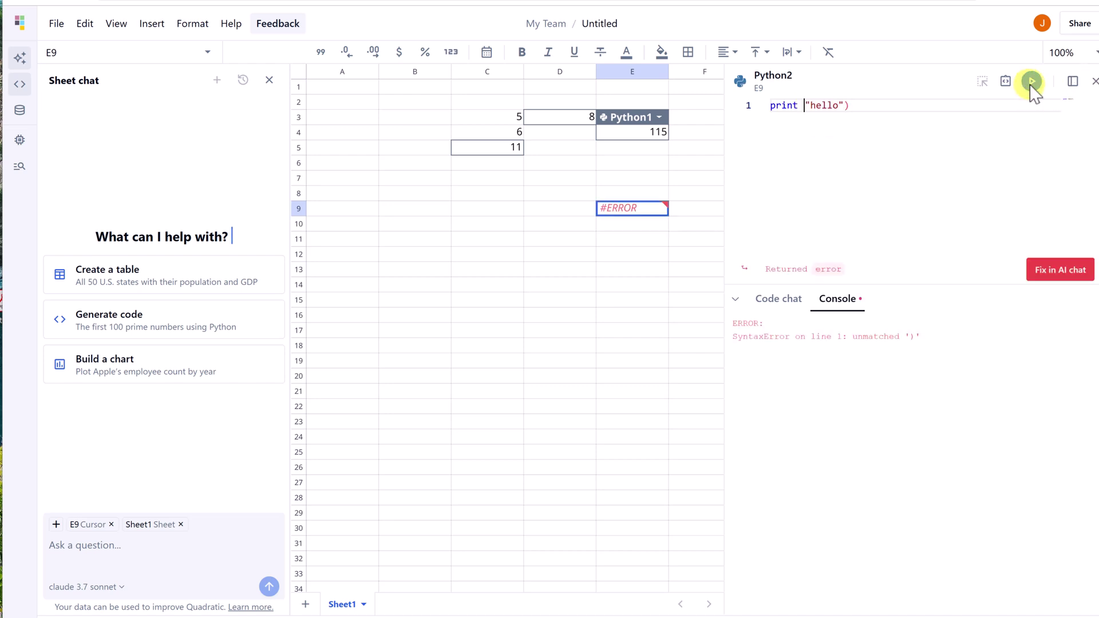
click(1059, 274)
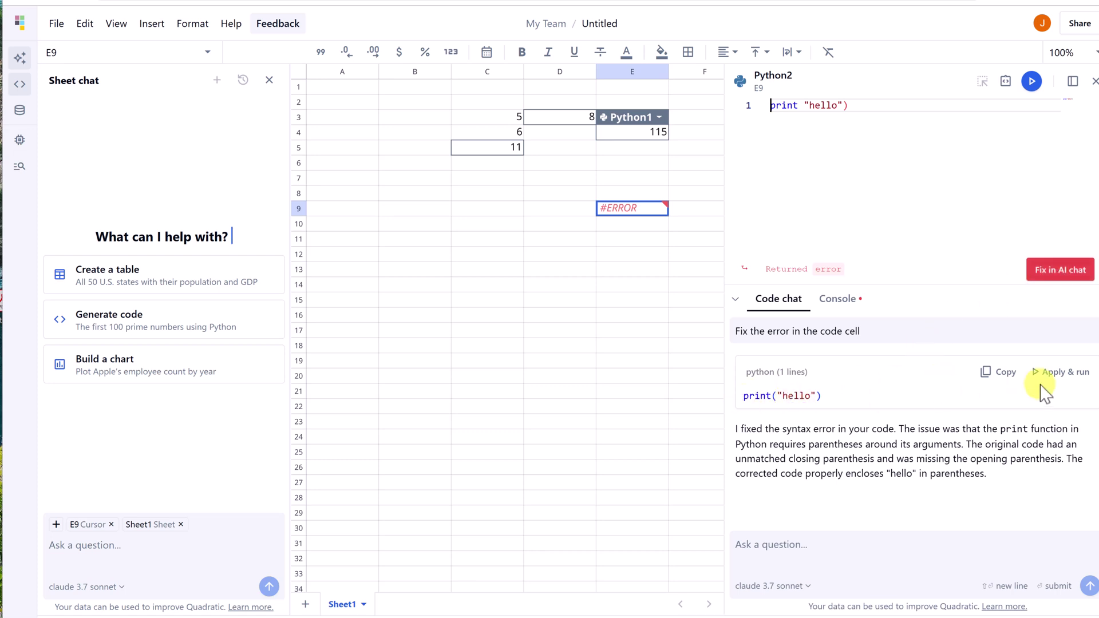
click(1052, 374)
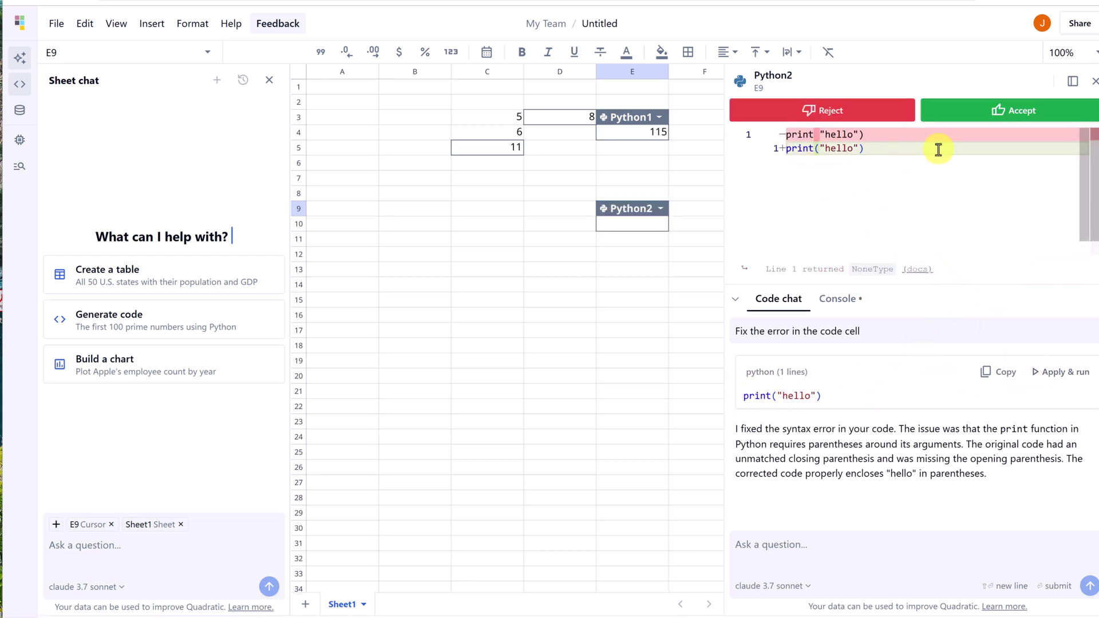
click(1000, 121)
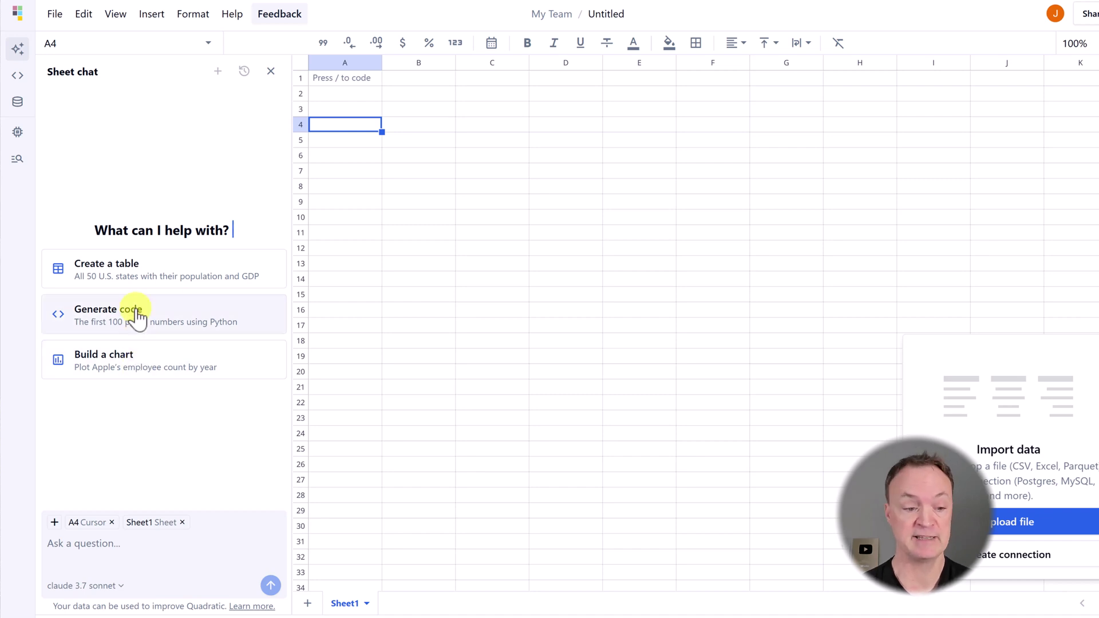
Ask the Sheet chat for the top 10 NFL quarterbacks by 2023 QBR
click(103, 548)
text(display the data of the top 10 quarterbacks in the NFL by QBR 2023)
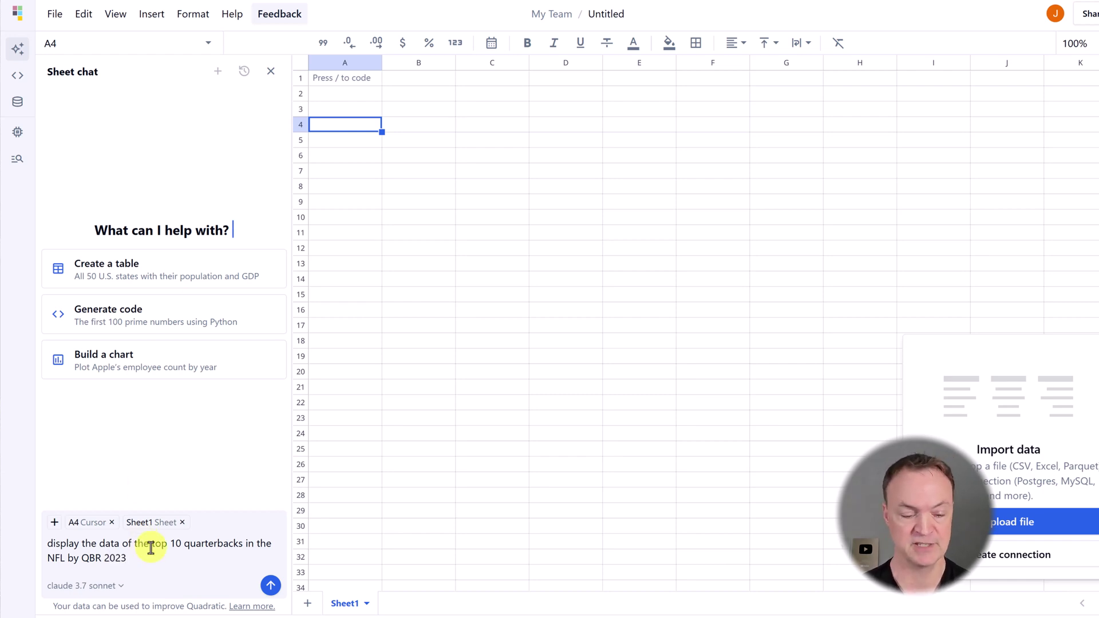
click(269, 588)
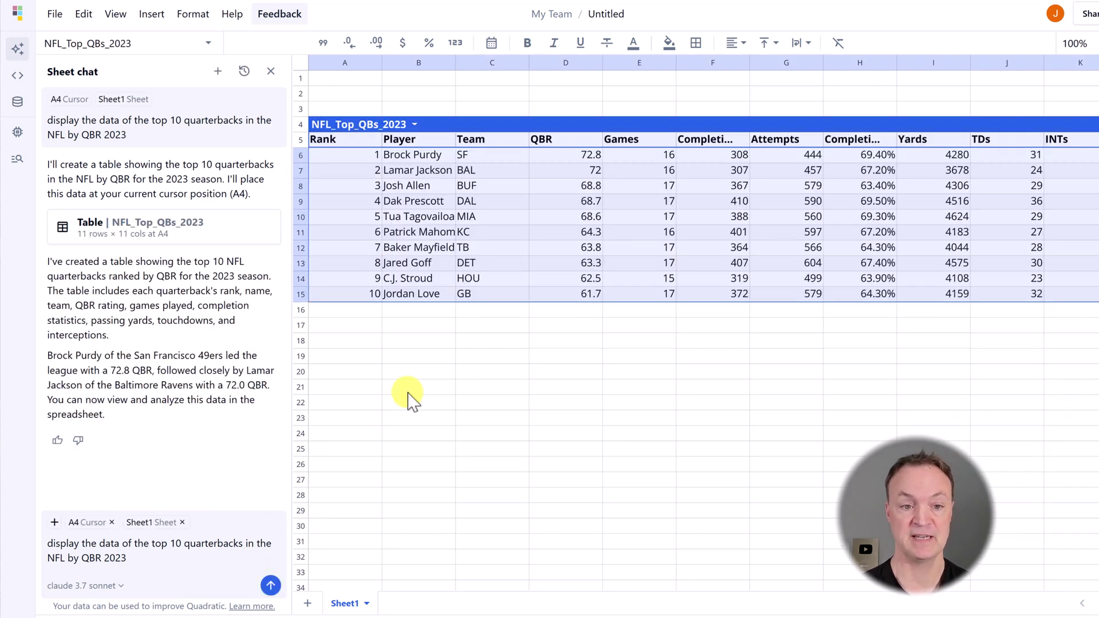
Replace the old chat prompt with 'chart the info' and send it
click(525, 204)
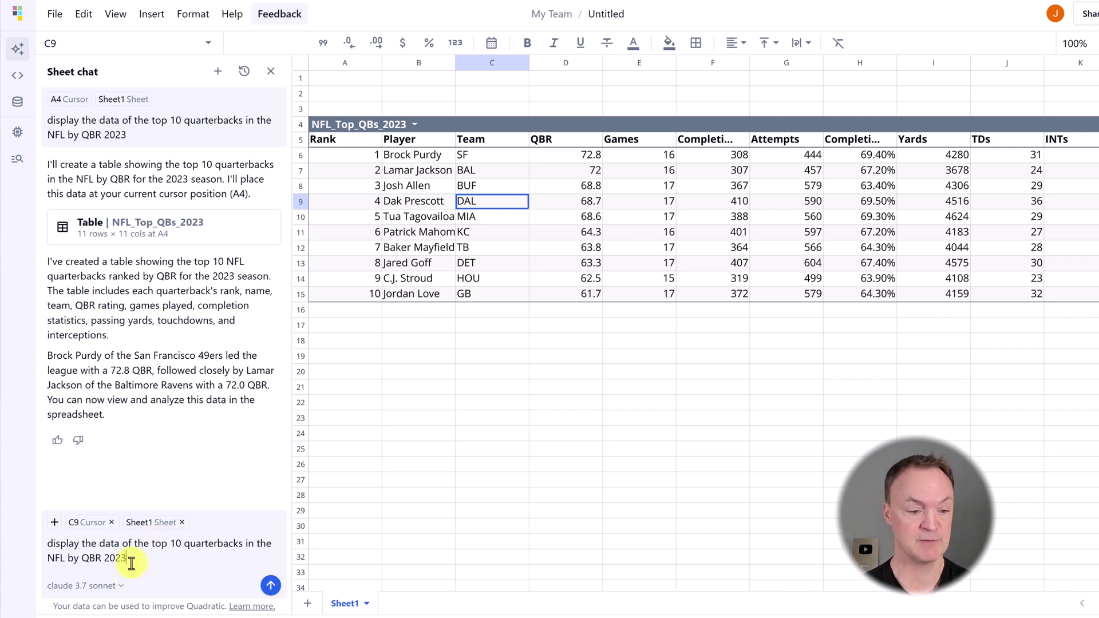
drag(129, 558, 36, 546)
key(BackSpace)
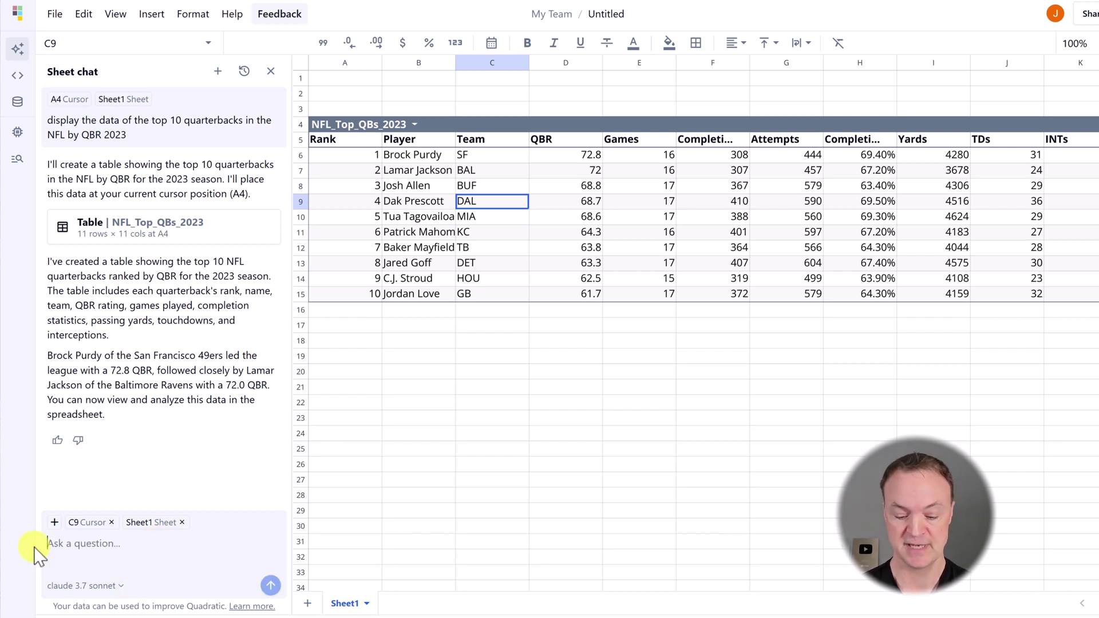
text(chart the info)
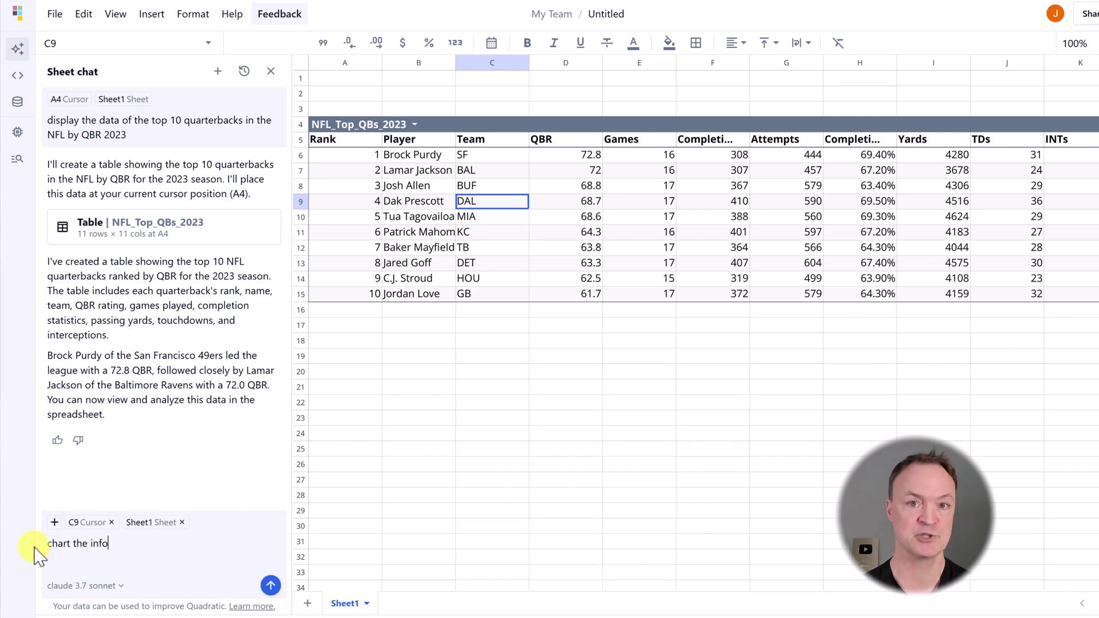
key(Return)
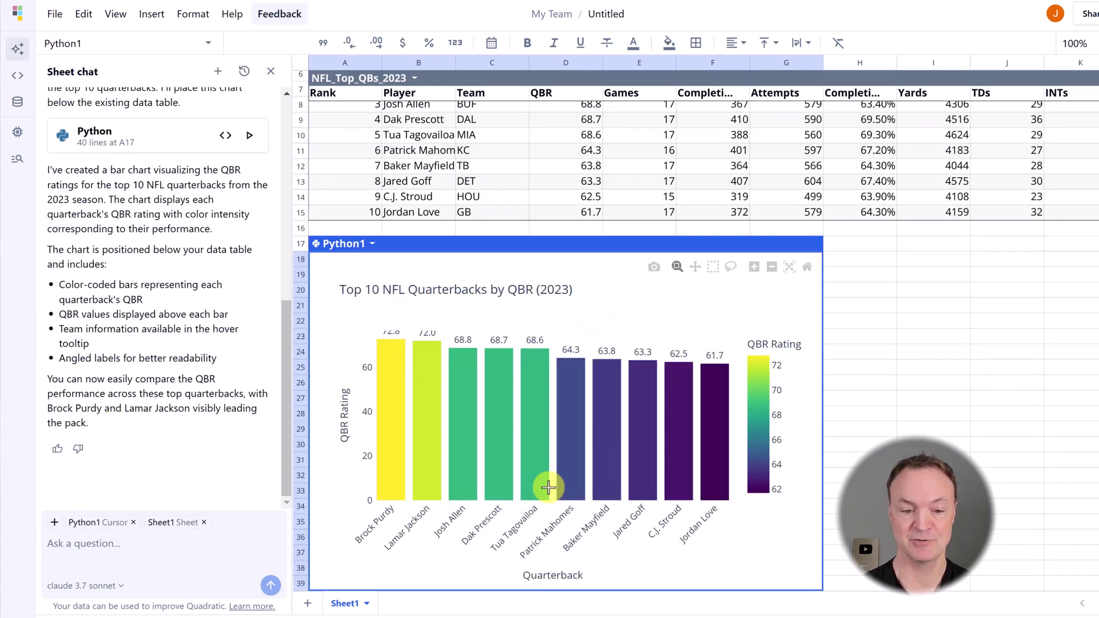
mouse_move(533, 412)
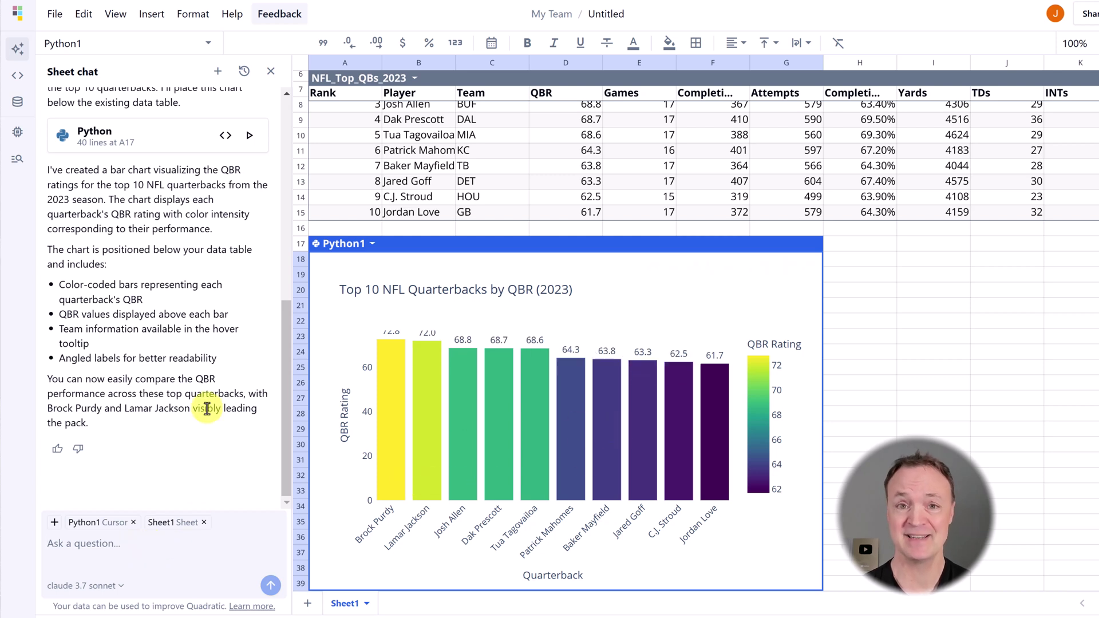
text(make the top 4)
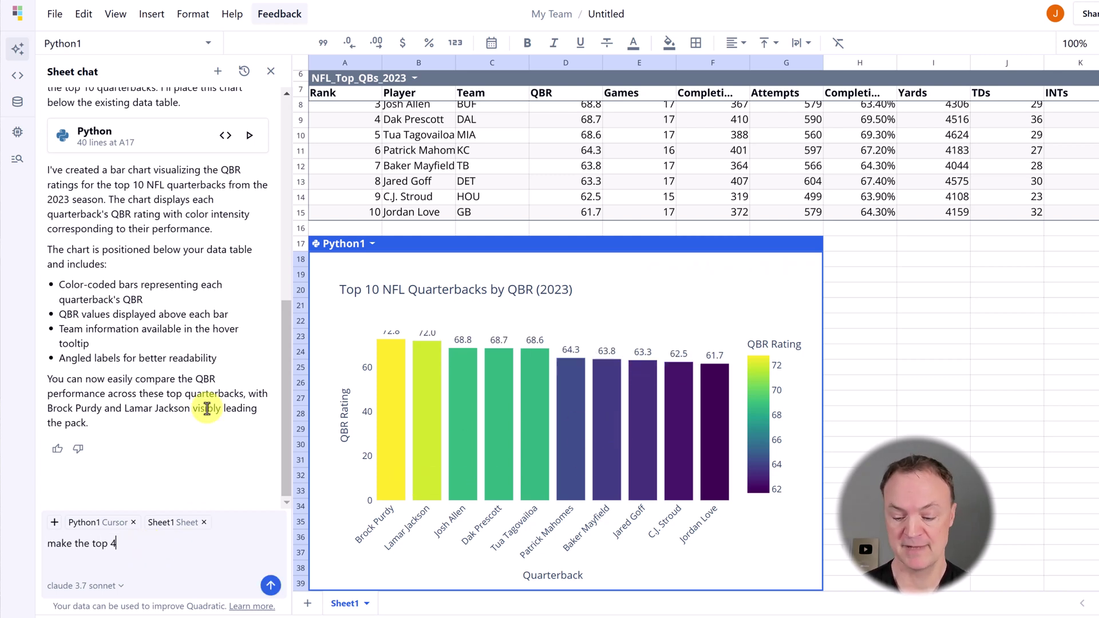
text( 5)
Send 'make the top 5' to the chat and view the Python1 chart's code
key(Return)
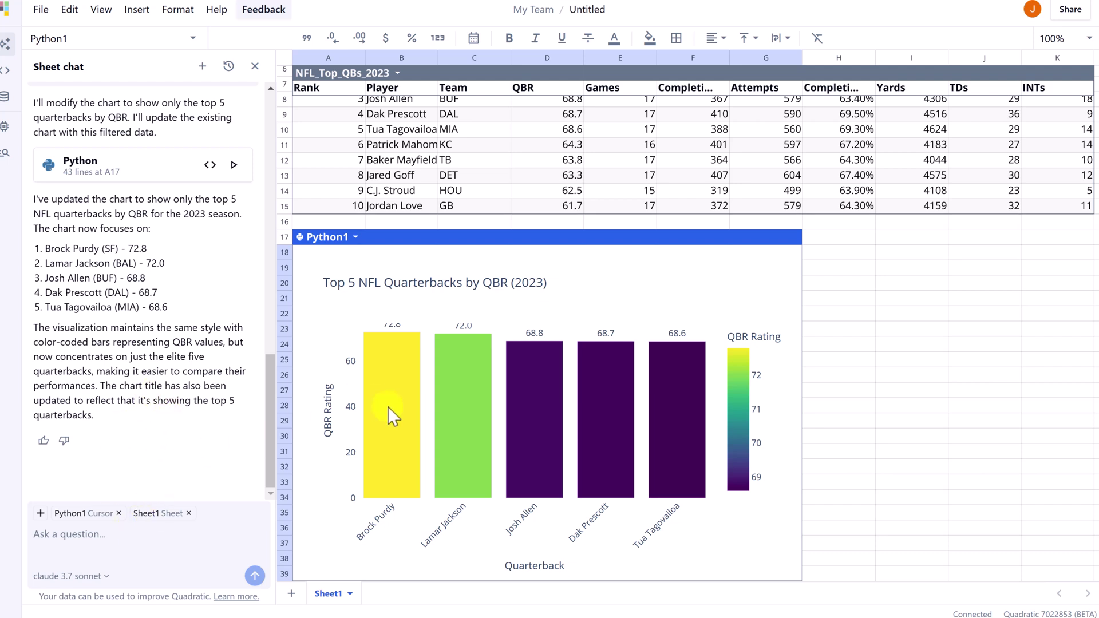
right_click(356, 244)
click(470, 420)
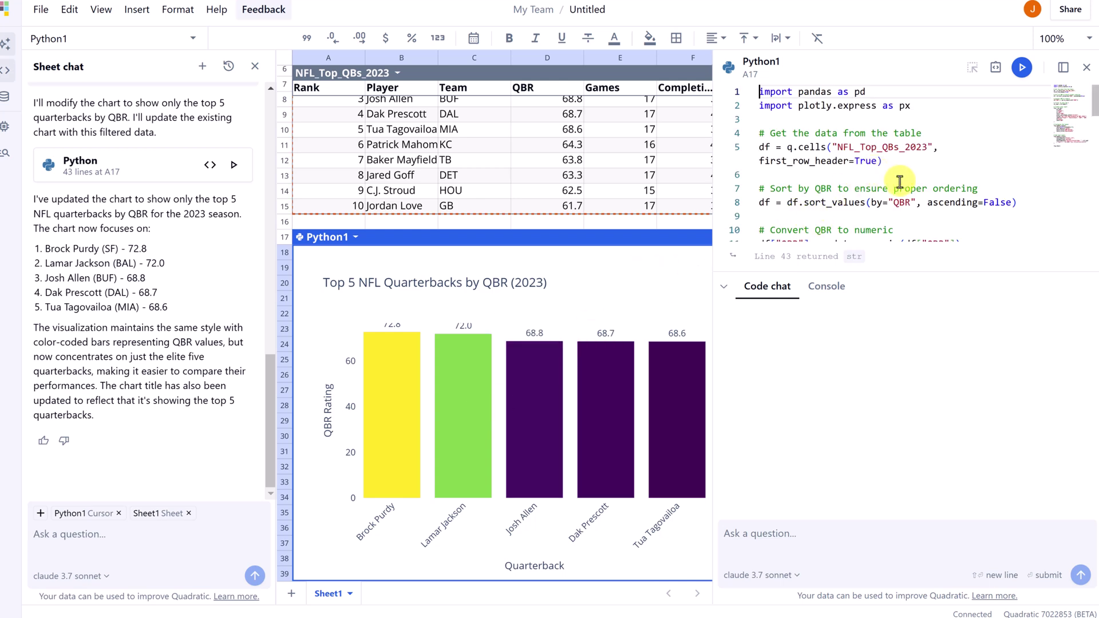
scroll(899, 181, down, 2)
scroll(898, 176, down, 2)
scroll(895, 172, down, 2)
scroll(892, 167, down, 2)
scroll(892, 167, down, 2)
scroll(897, 169, down, 2)
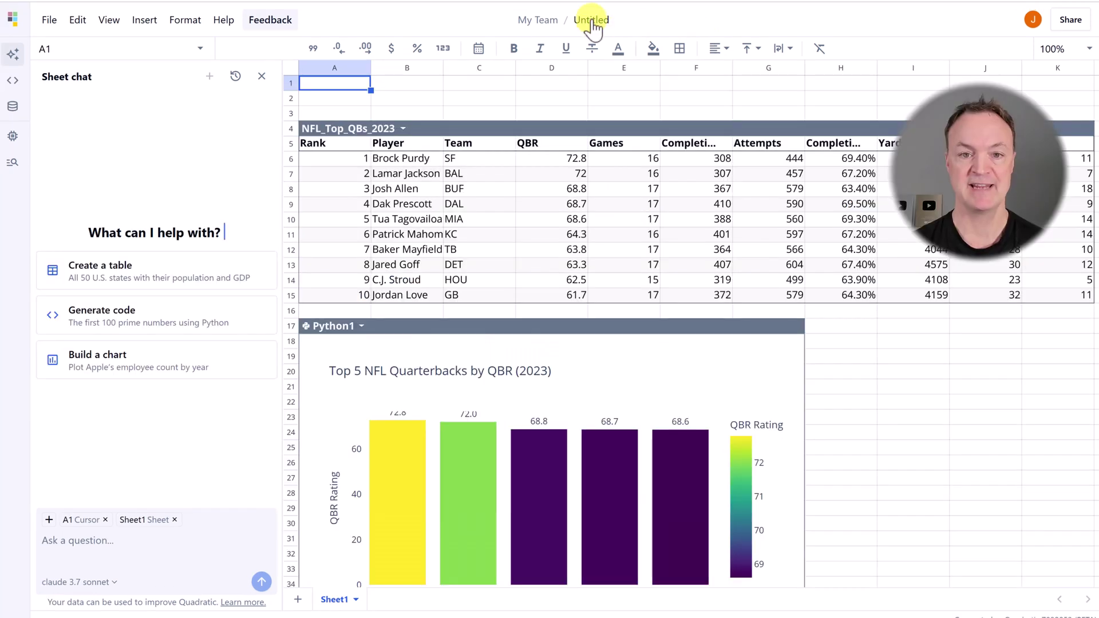
Rename the file to QBR, return to the dashboard, and check its options menu
click(592, 27)
text(QBR)
key(Return)
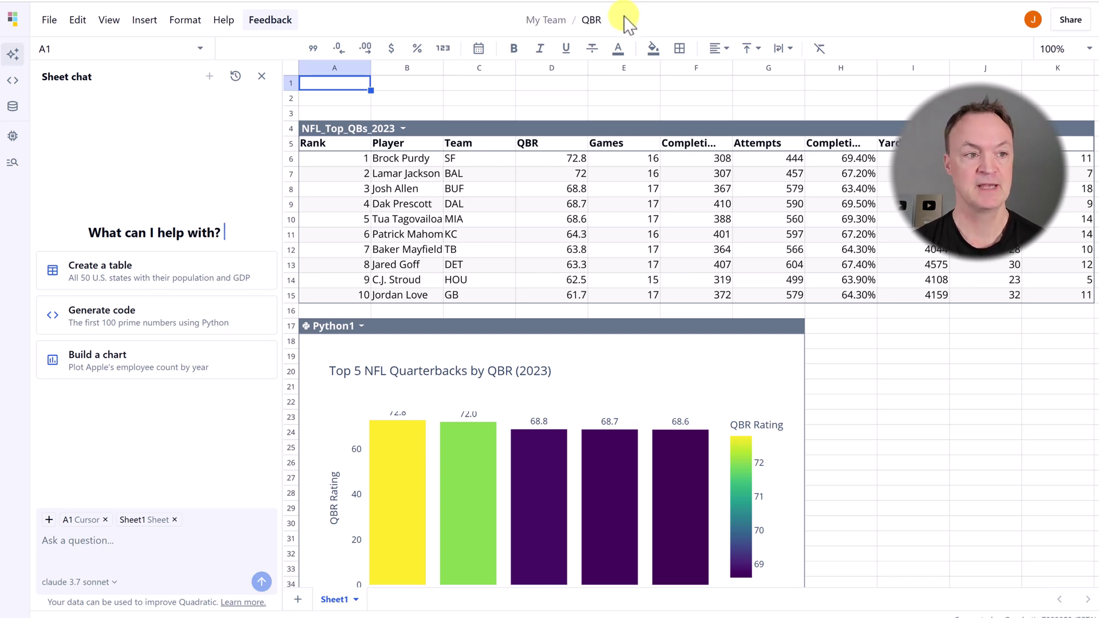
click(14, 21)
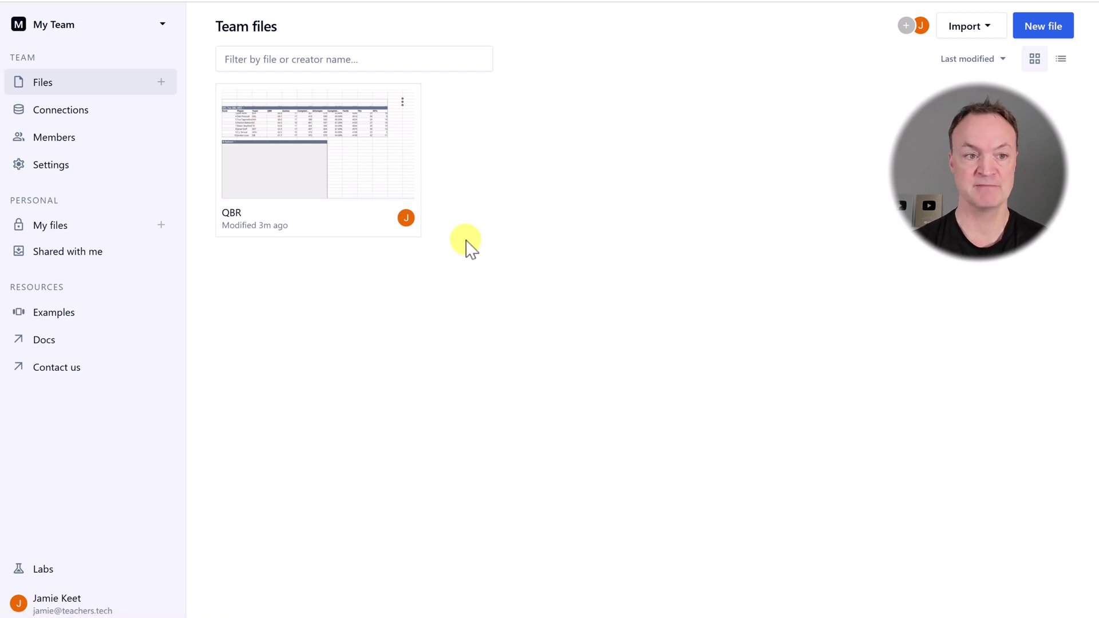
click(402, 102)
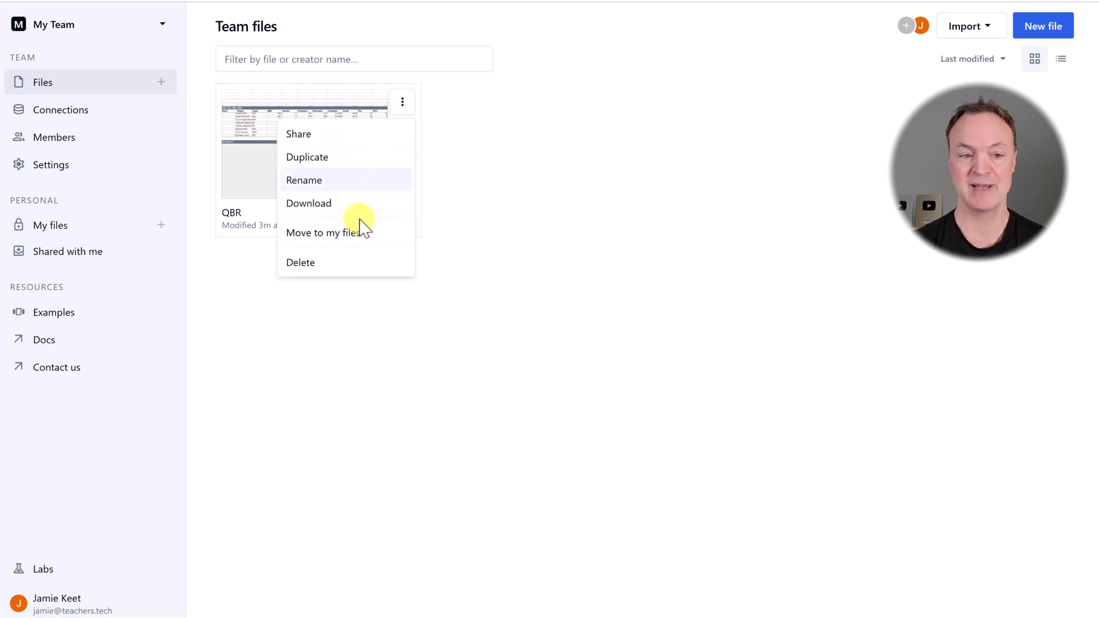
click(536, 275)
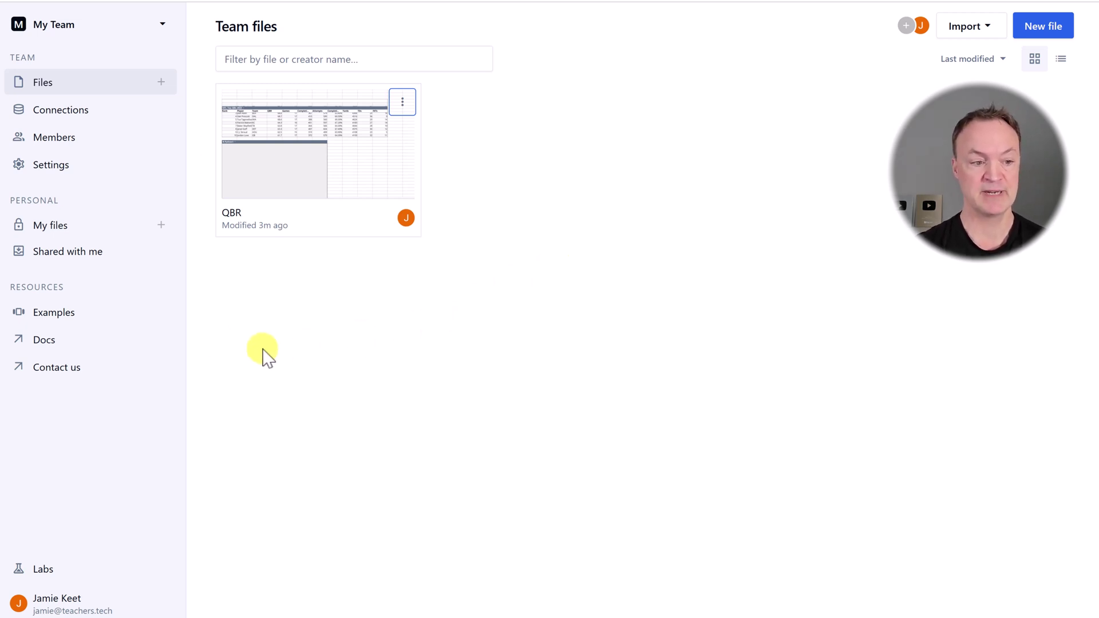
click(45, 340)
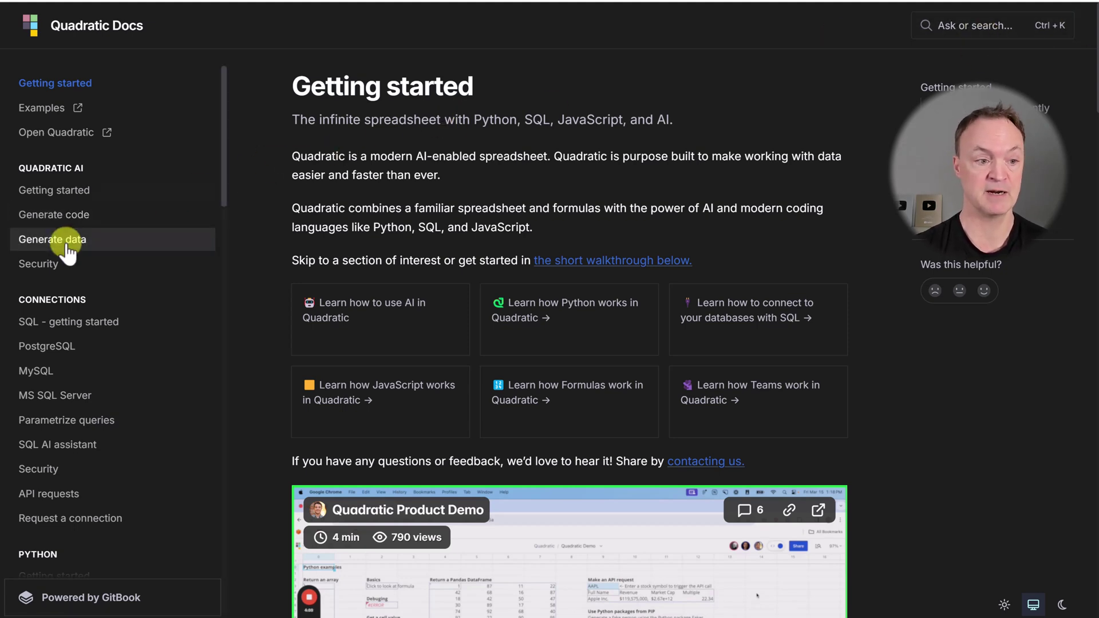
scroll(66, 251, down, 2)
scroll(69, 241, down, 3)
scroll(77, 245, up, 4)
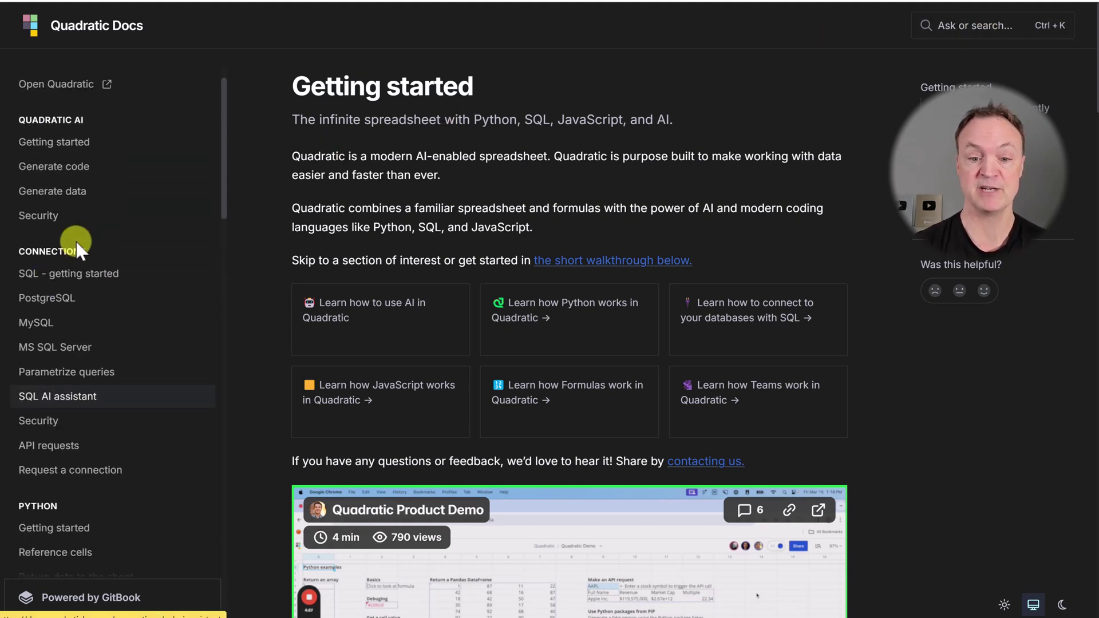
scroll(83, 249, up, 2)
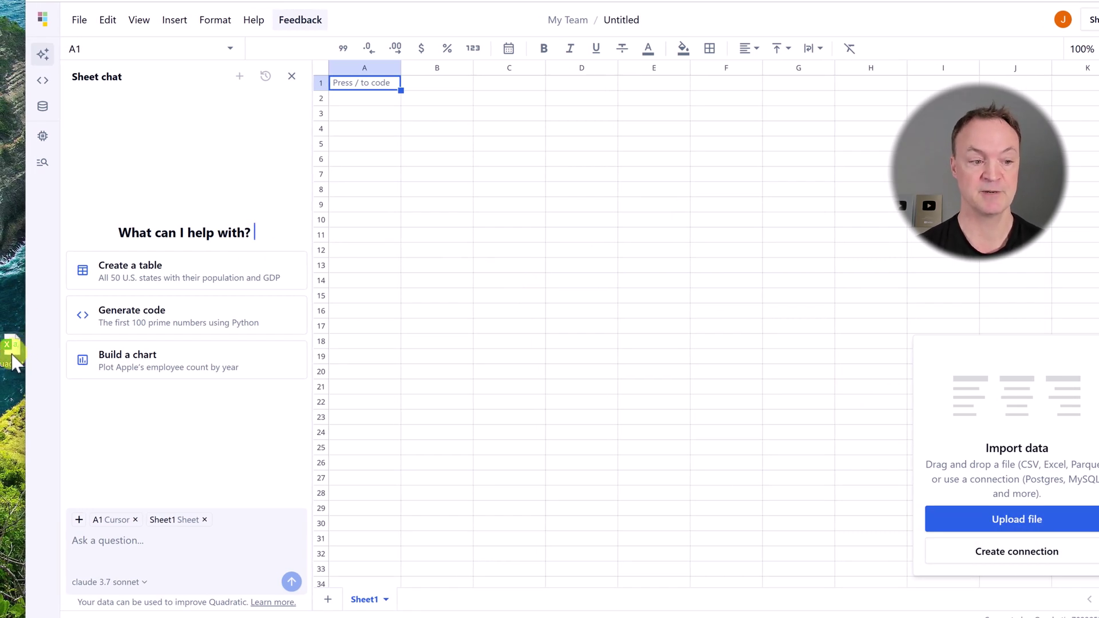
Drop quadratic.csv onto A1 and use its first row as column names
drag(13, 361, 363, 91)
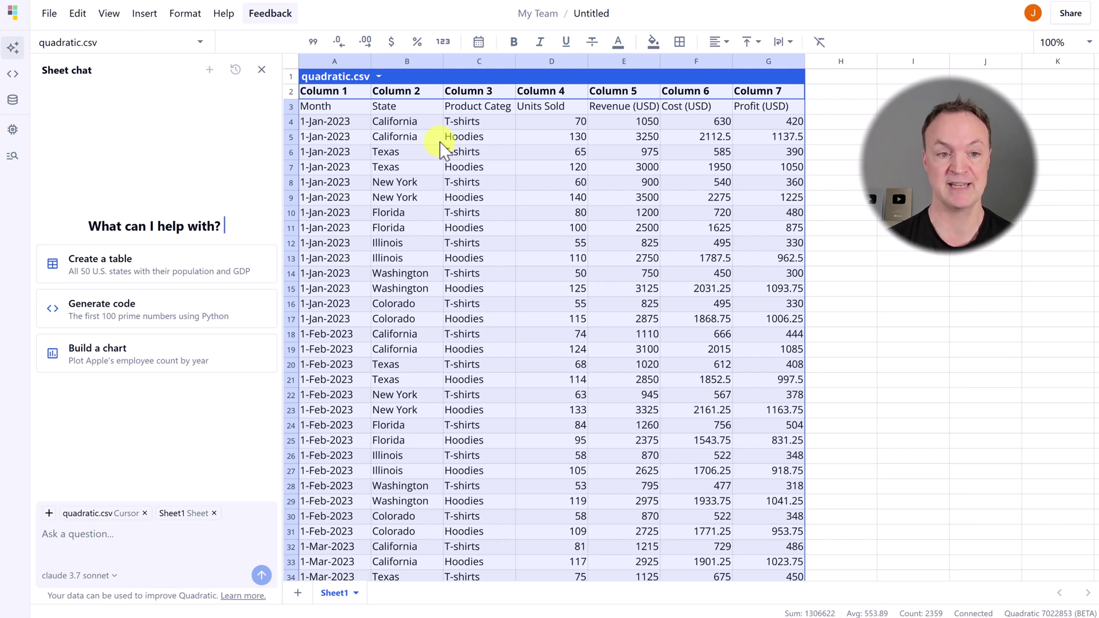
right_click(380, 79)
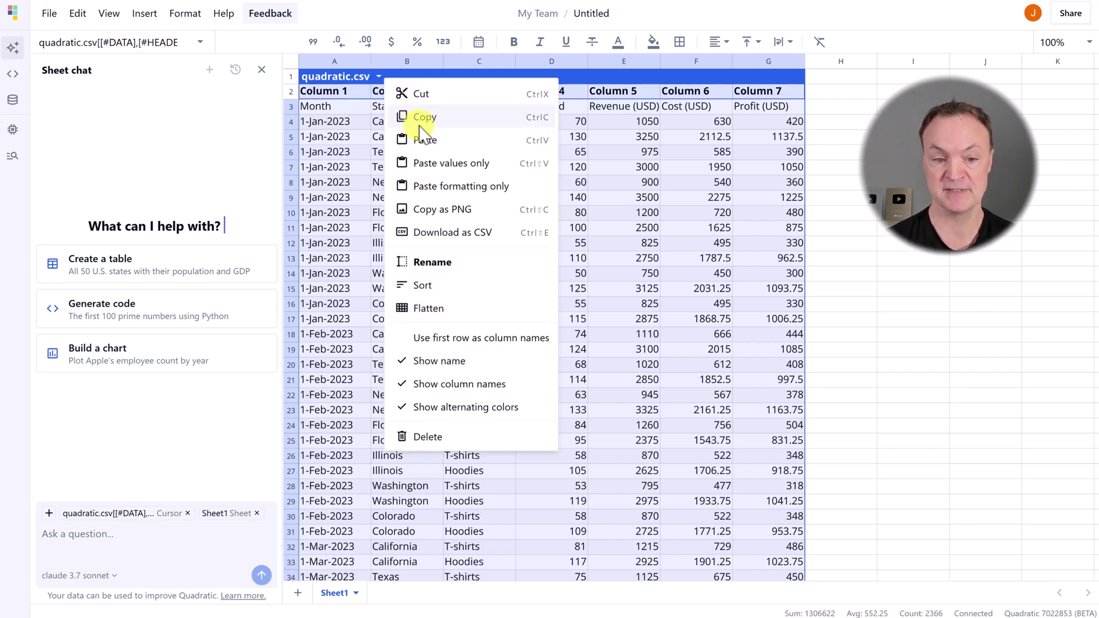
click(503, 342)
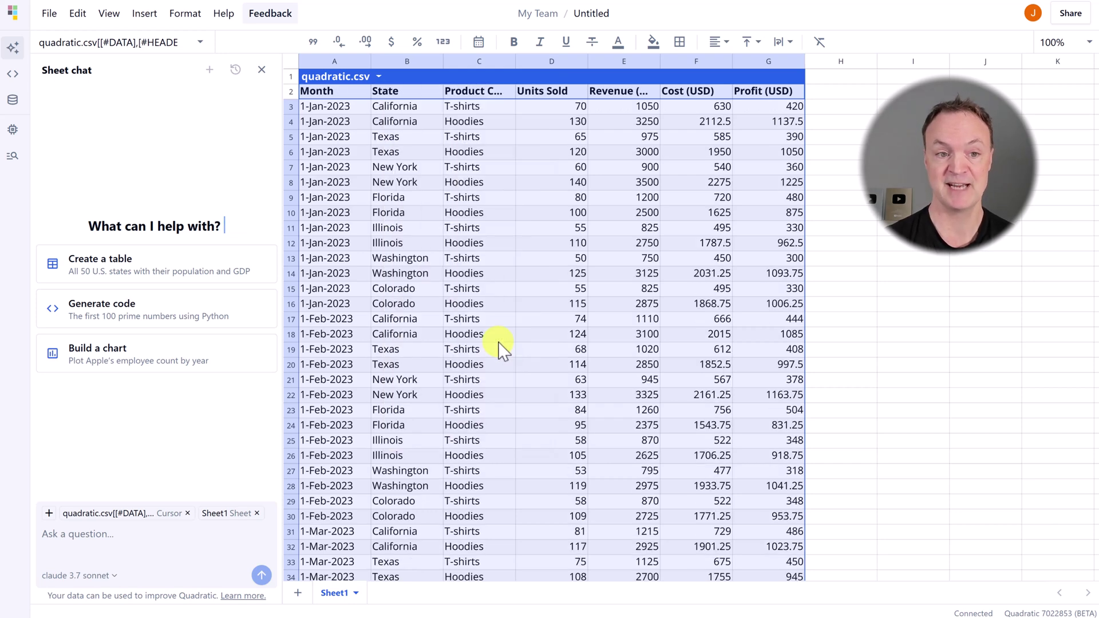
click(413, 172)
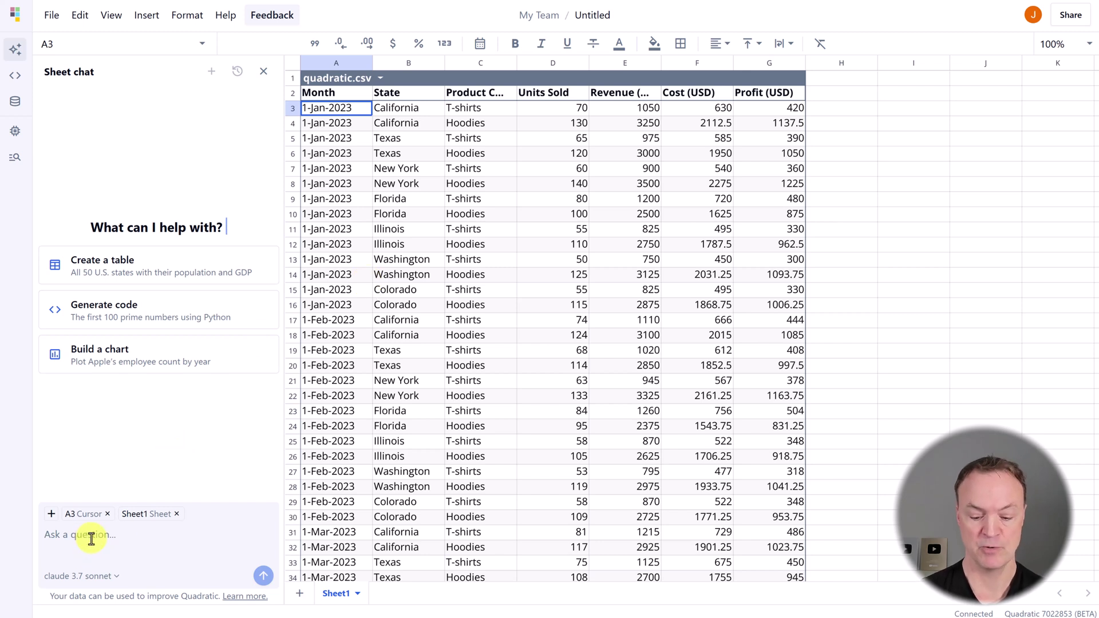
text(what are the total units sold by state)
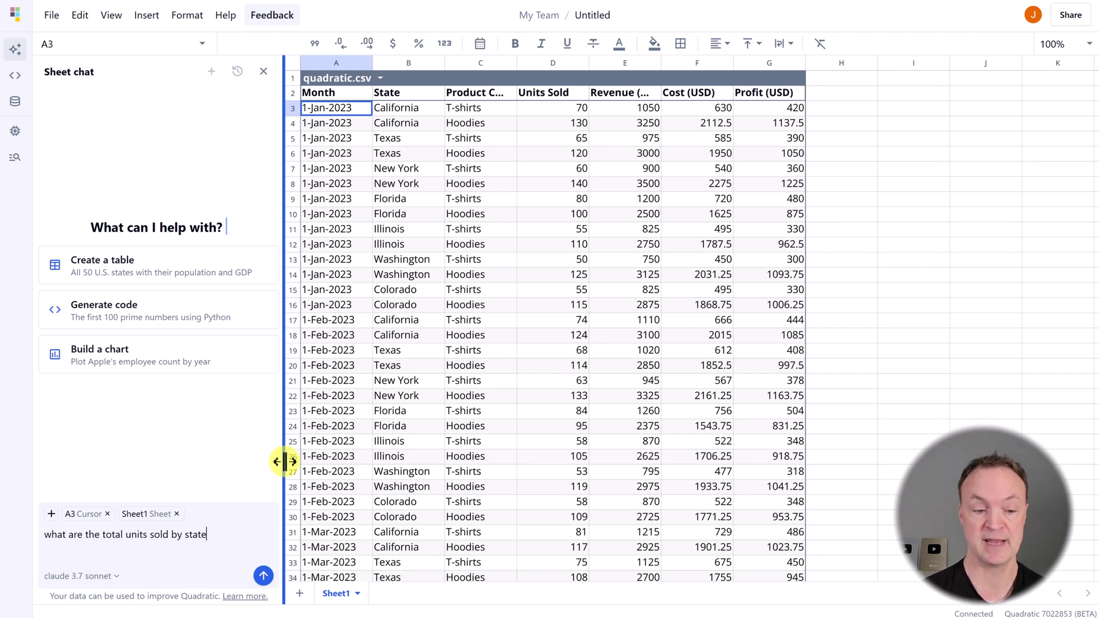
Send 'what are the total units sold by state' to the Sheet chat AI
click(264, 575)
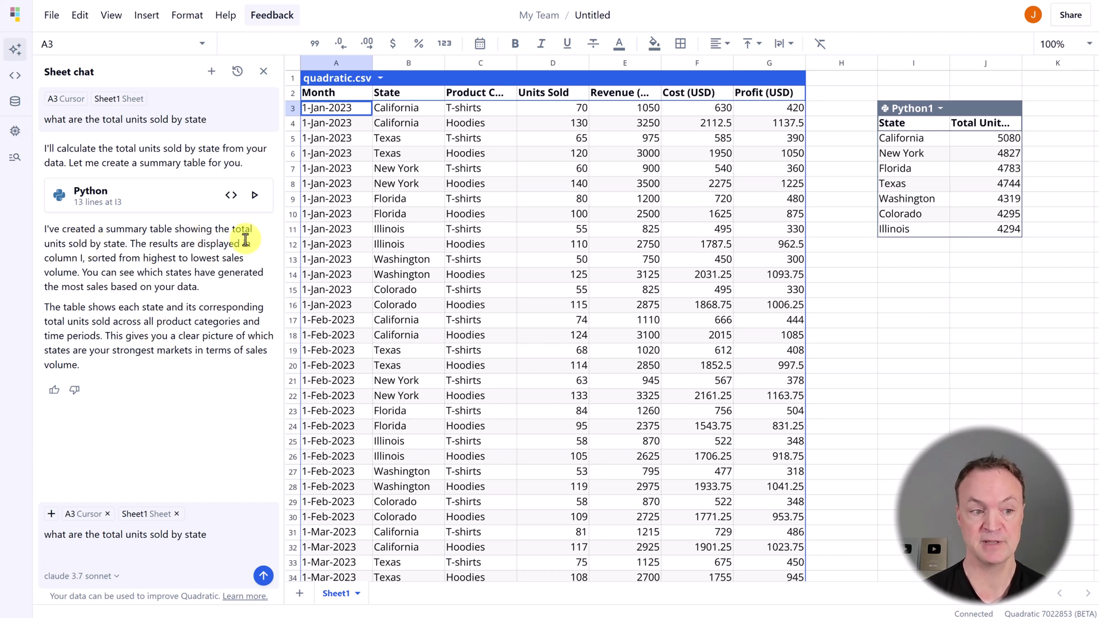
Replace the previous chat question with a request to chart the state totals
drag(211, 541, 37, 532)
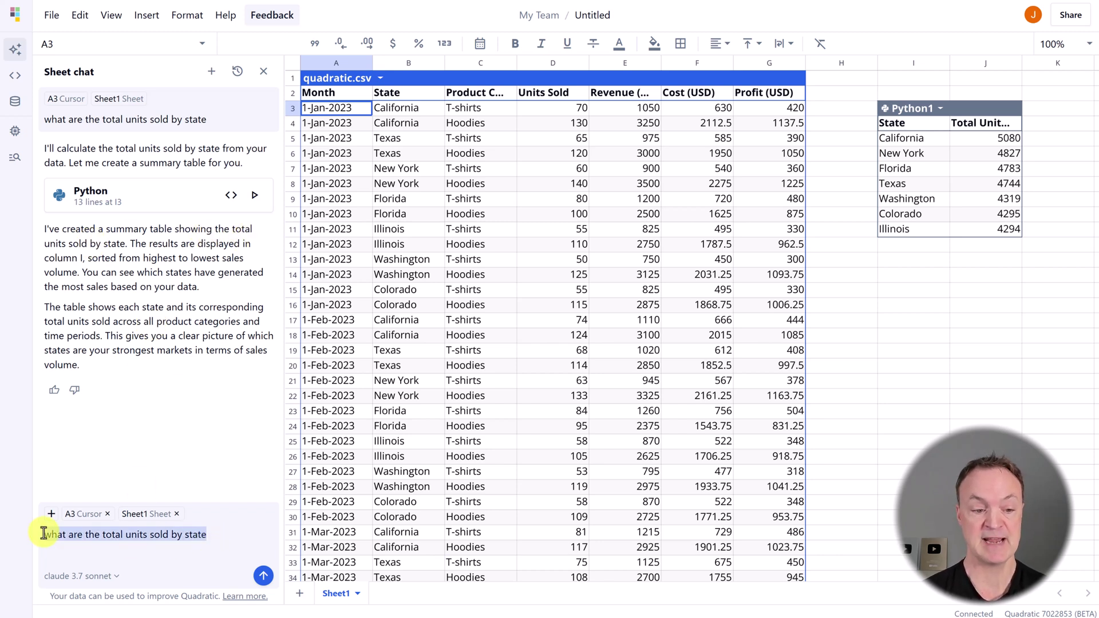
key(BackSpace)
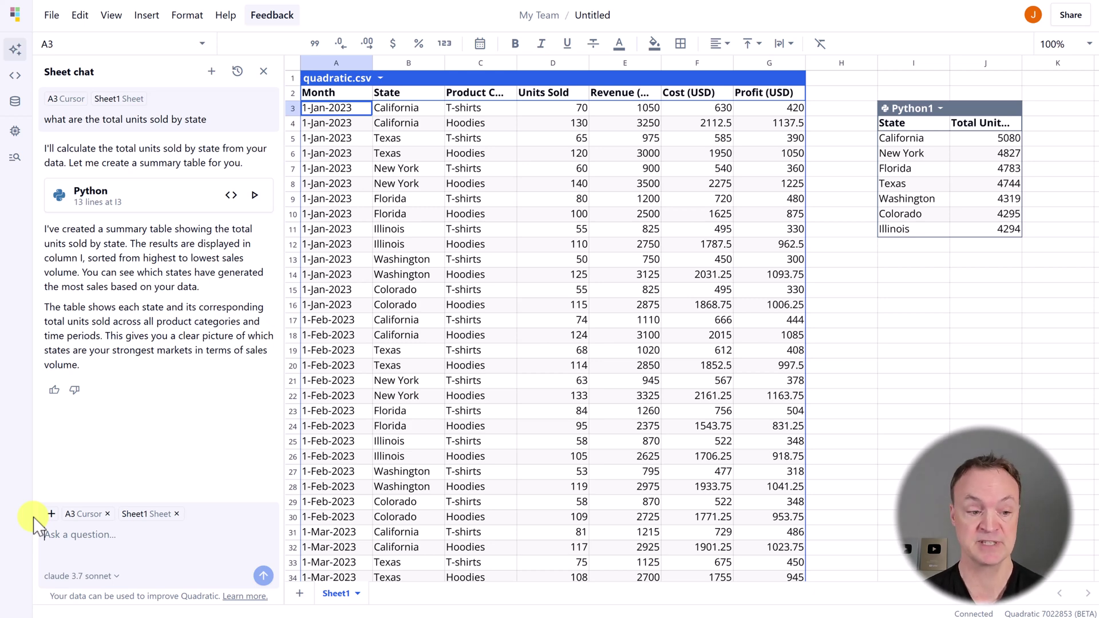
text(please chart)
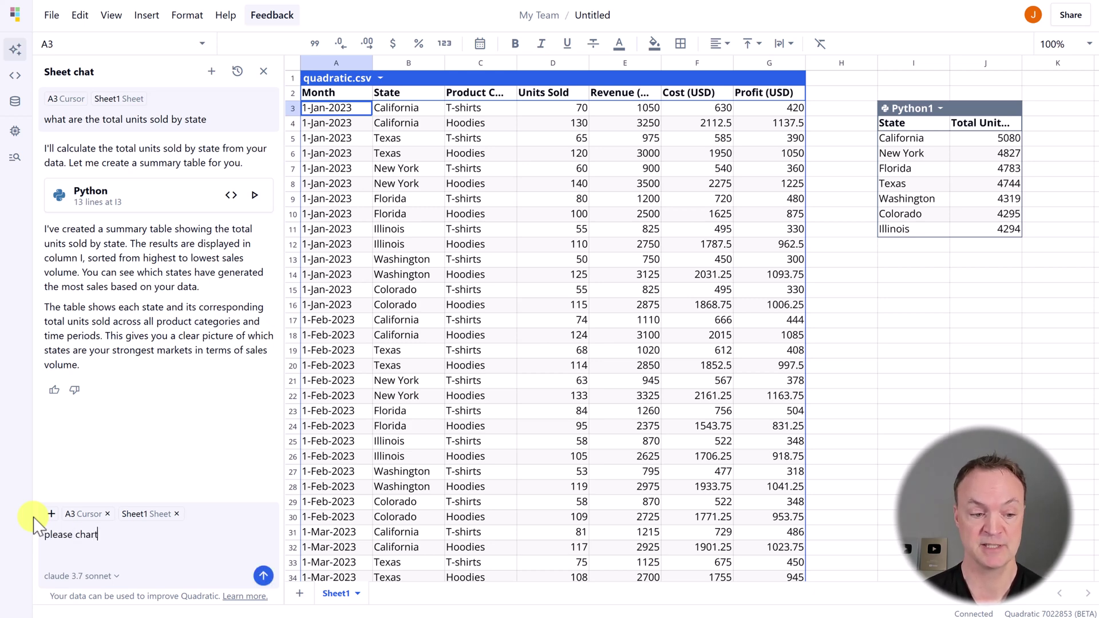
key(Return)
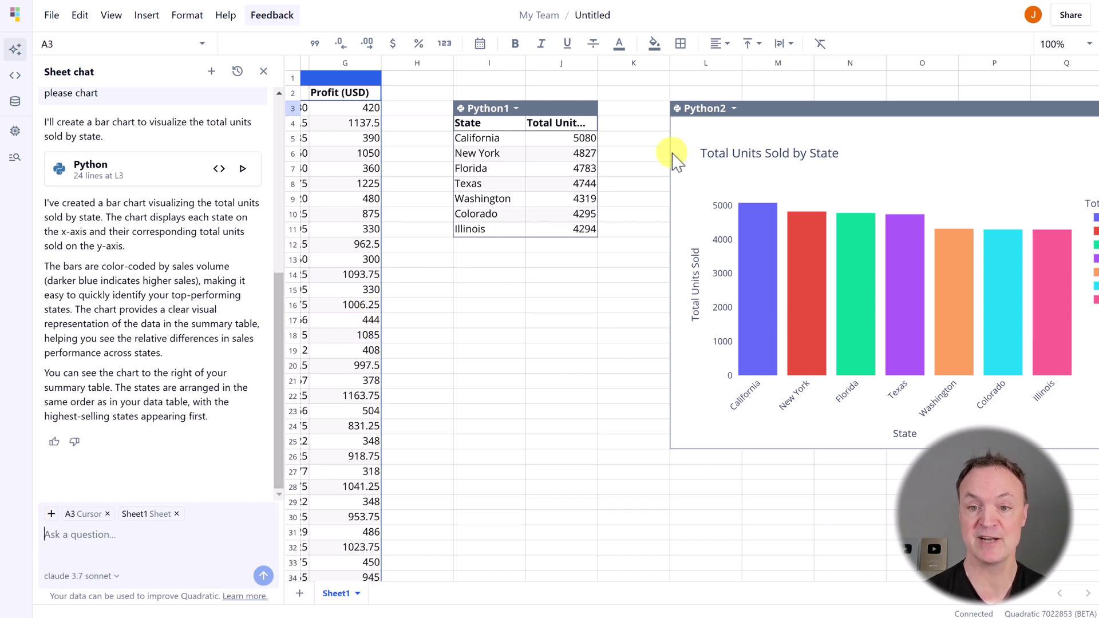
Move the Python2 chart one column left, then open and close its code editor
drag(761, 115, 749, 117)
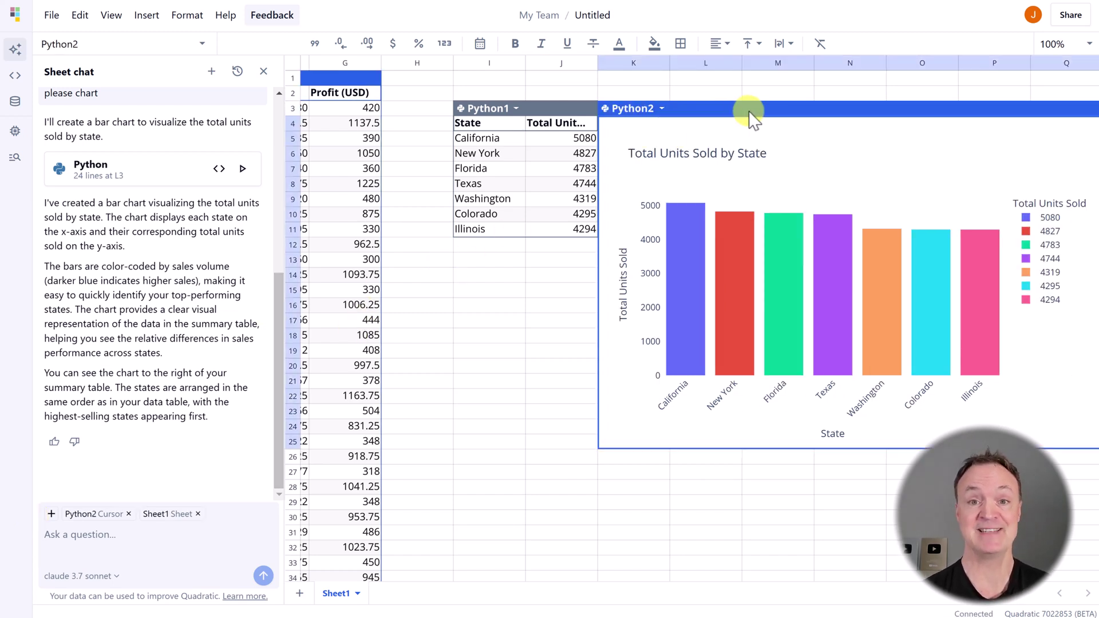
right_click(662, 112)
click(735, 296)
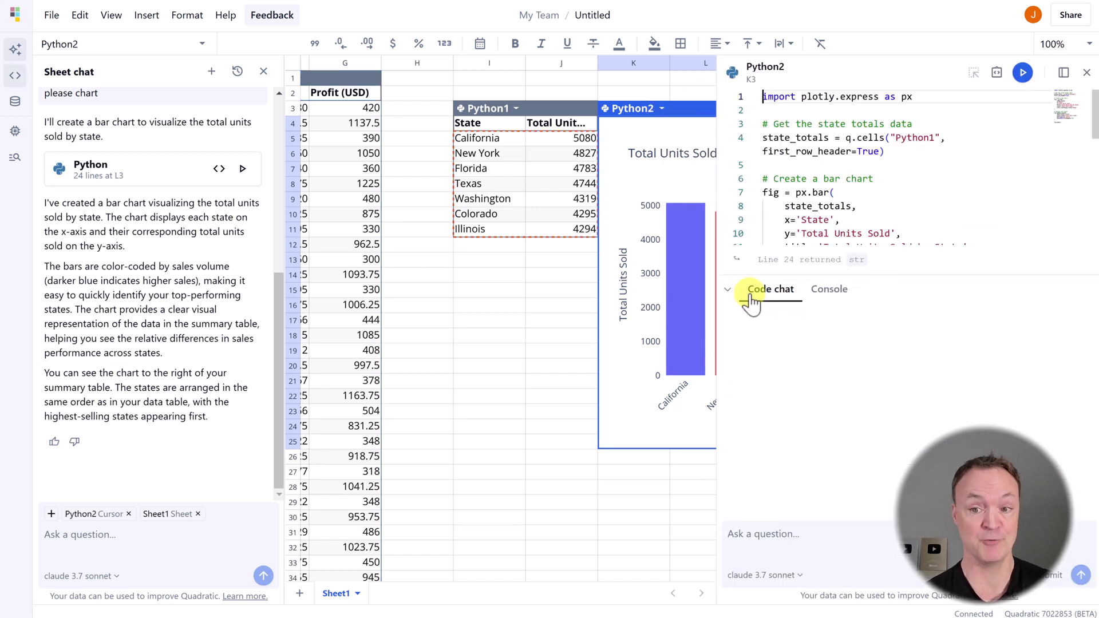
click(1086, 73)
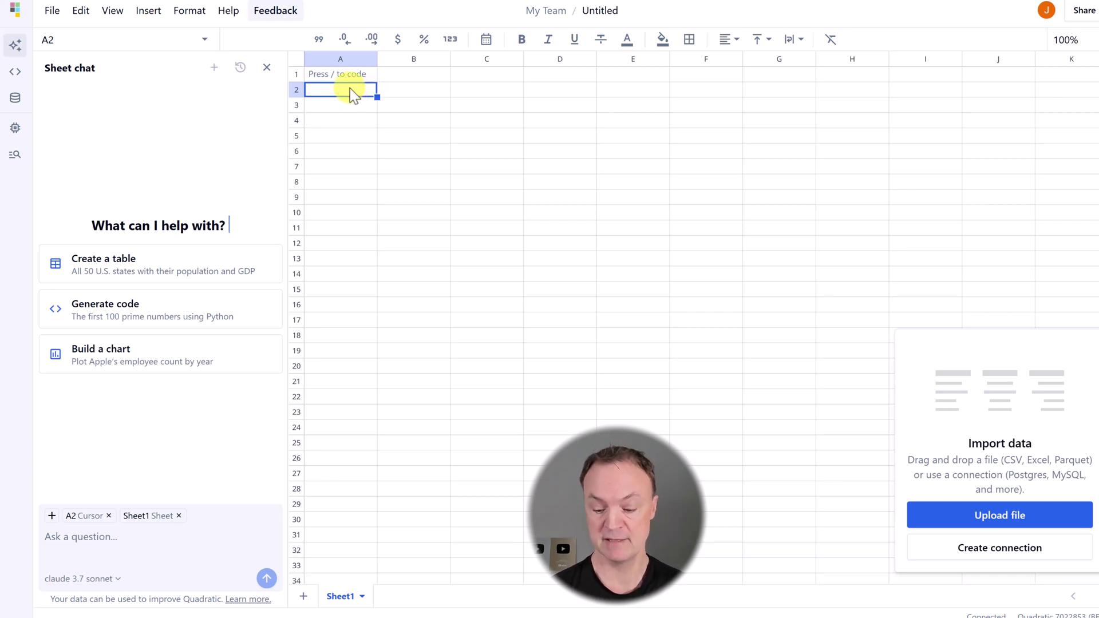
Make cell A2 a Python code cell using the / cell-type palette
key(slash)
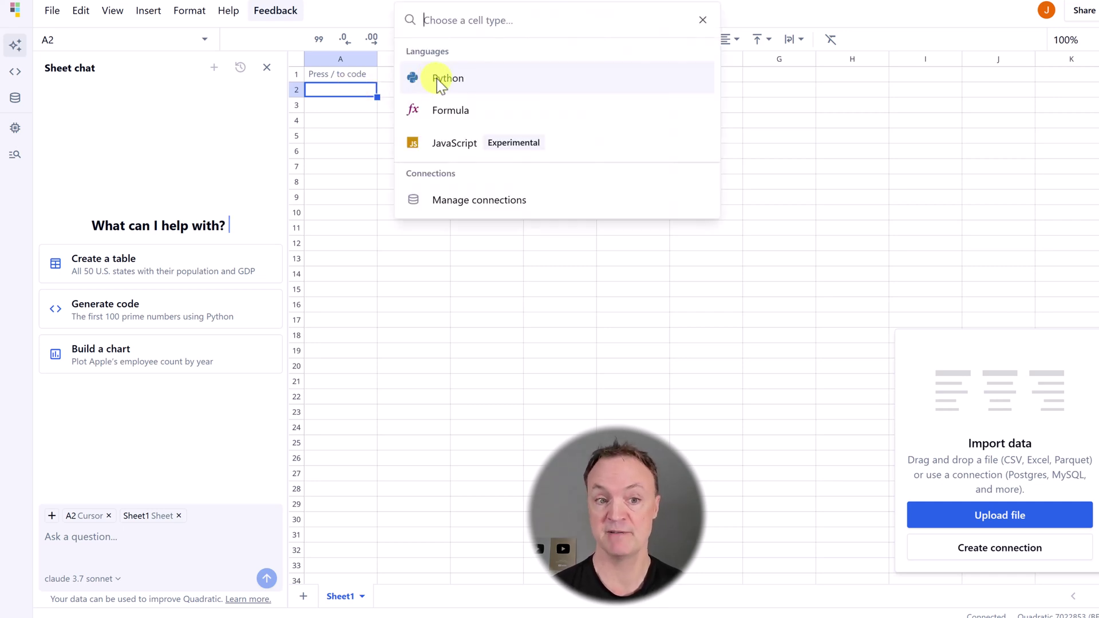
click(442, 79)
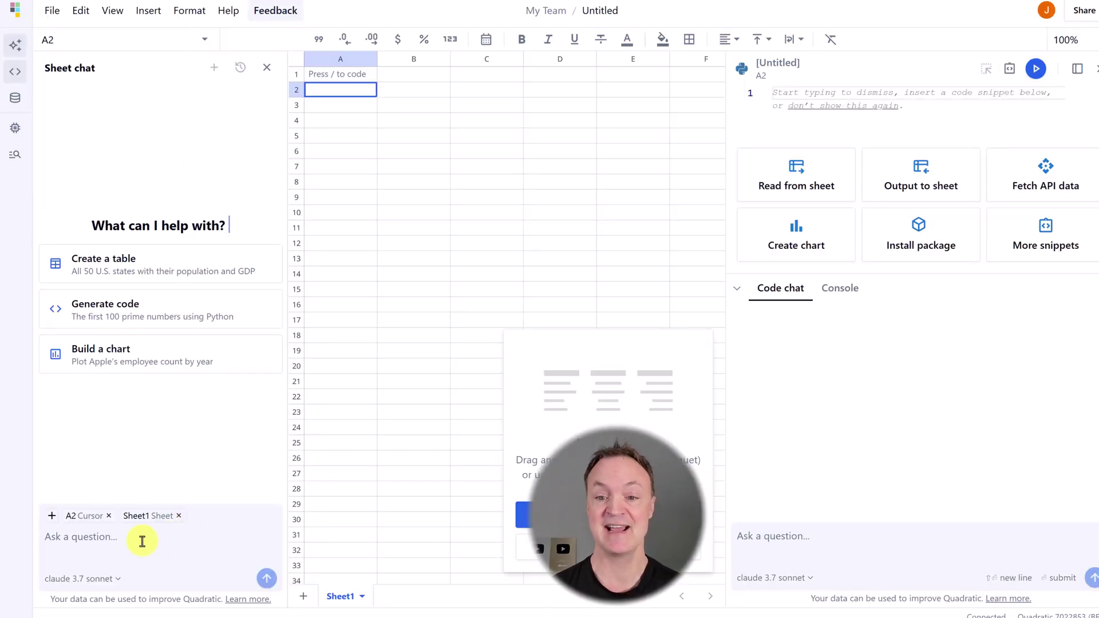
text(create an example api request)
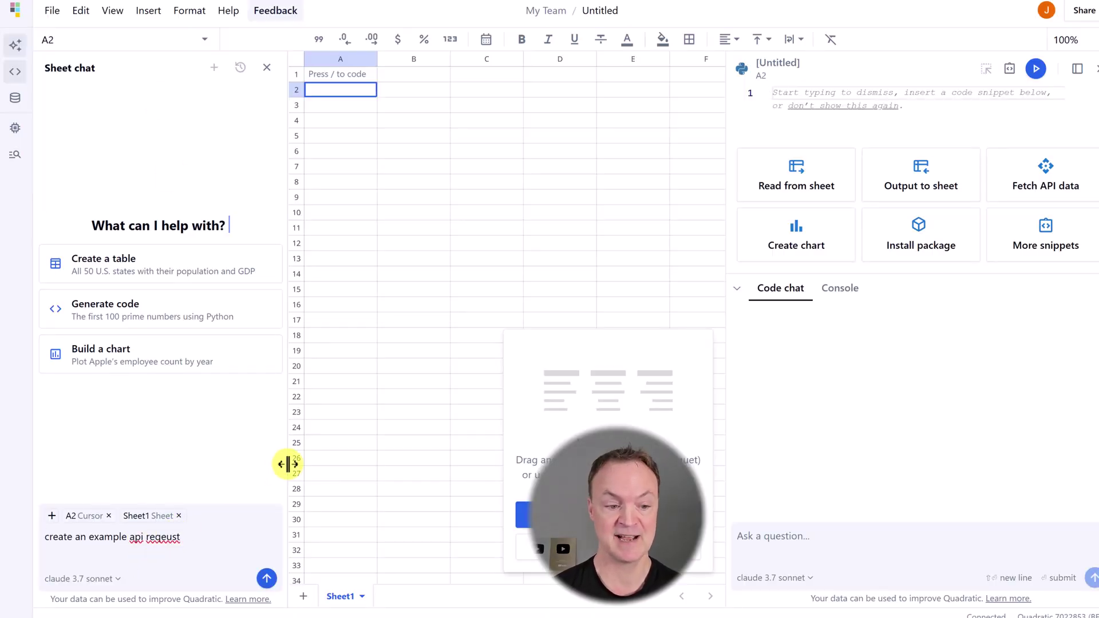
Send 'create an example api request' to the Sheet chat AI
click(266, 579)
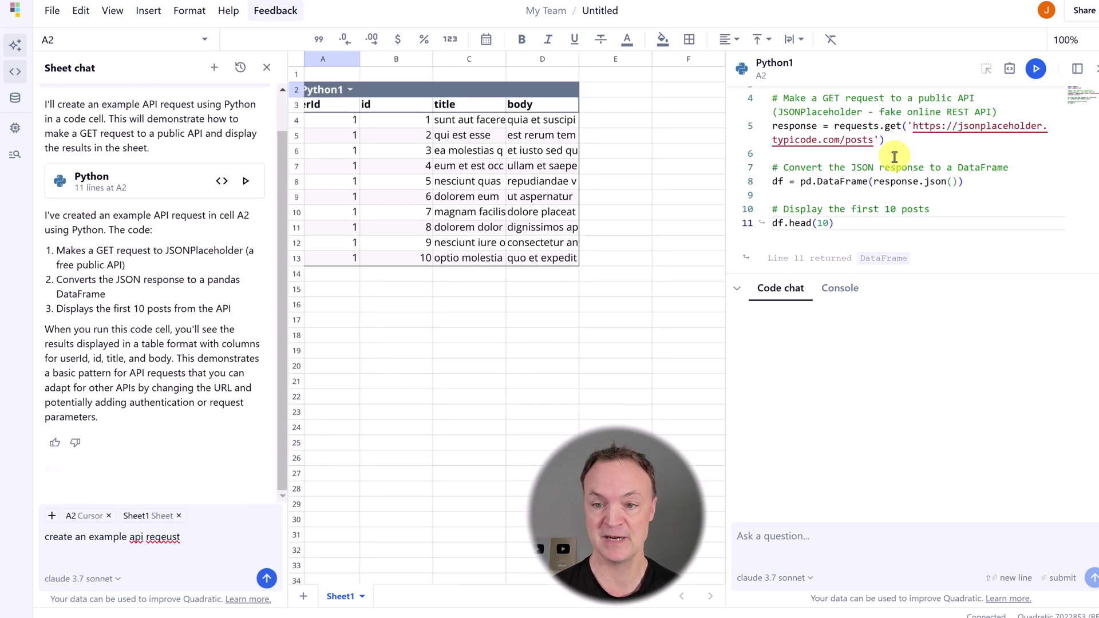
scroll(896, 152, down, 2)
scroll(902, 167, down, 3)
scroll(904, 170, up, 3)
scroll(907, 172, up, 2)
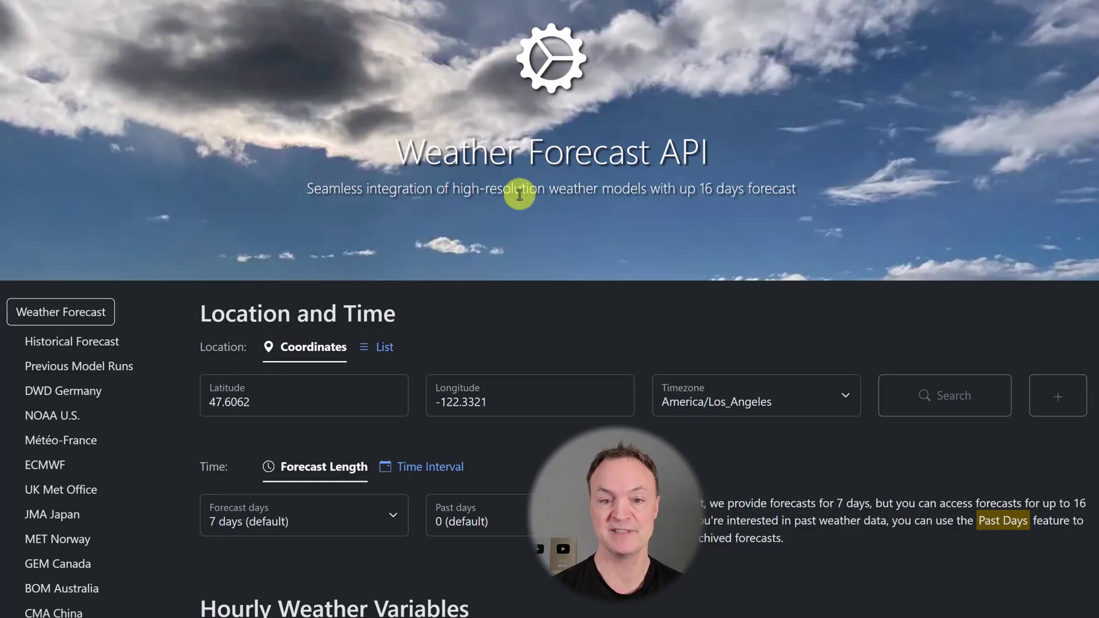
scroll(533, 233, down, 1)
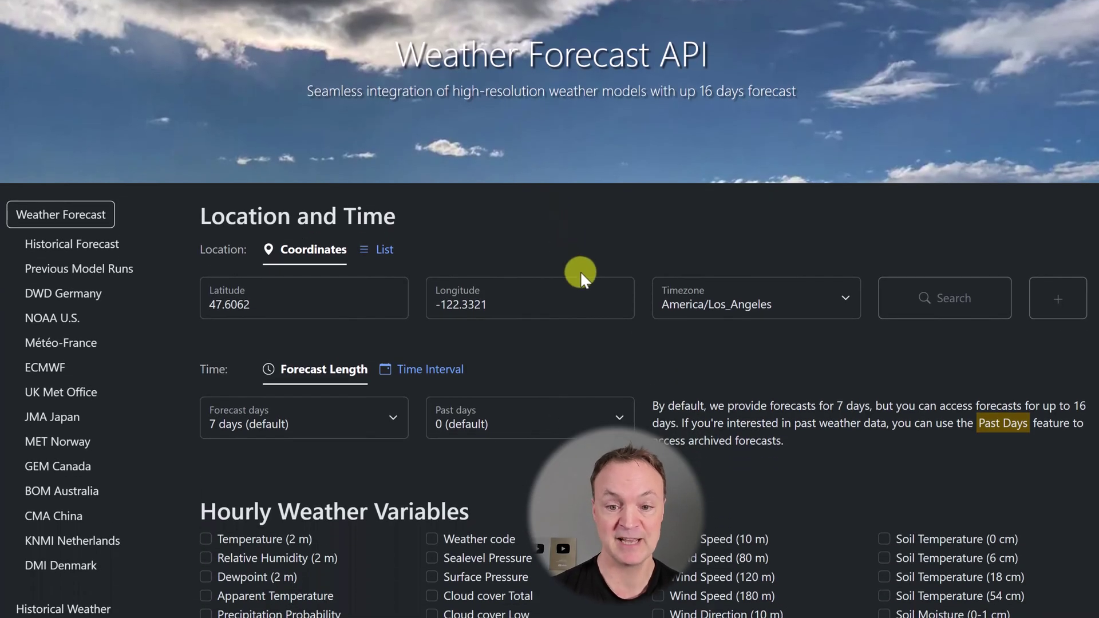
scroll(581, 277, down, 1)
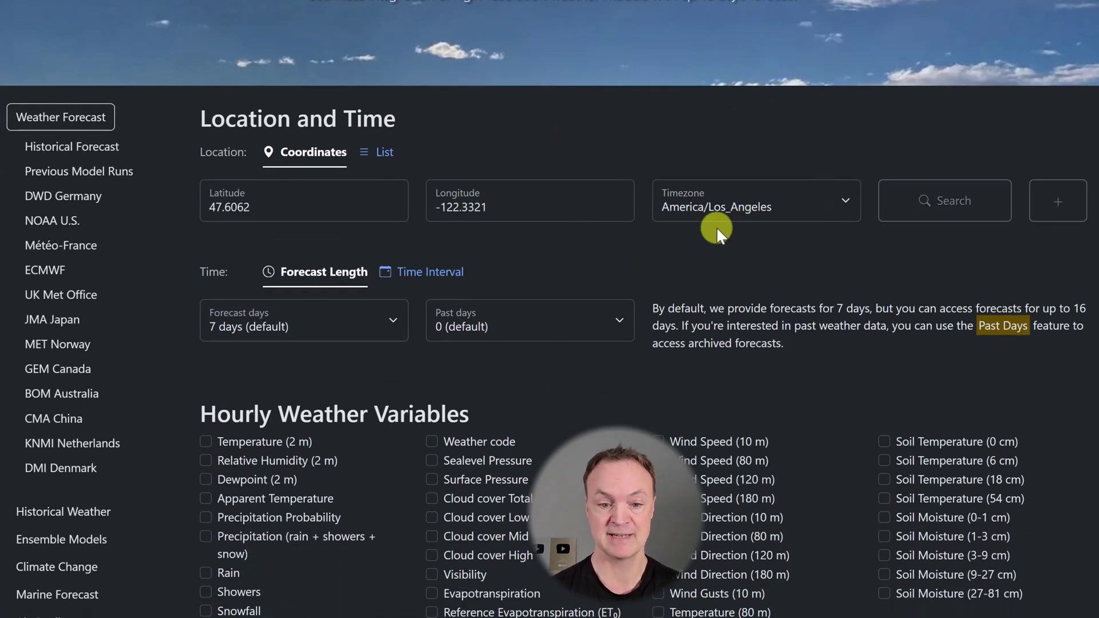
scroll(499, 226, down, 3)
scroll(581, 262, down, 2)
scroll(581, 258, down, 2)
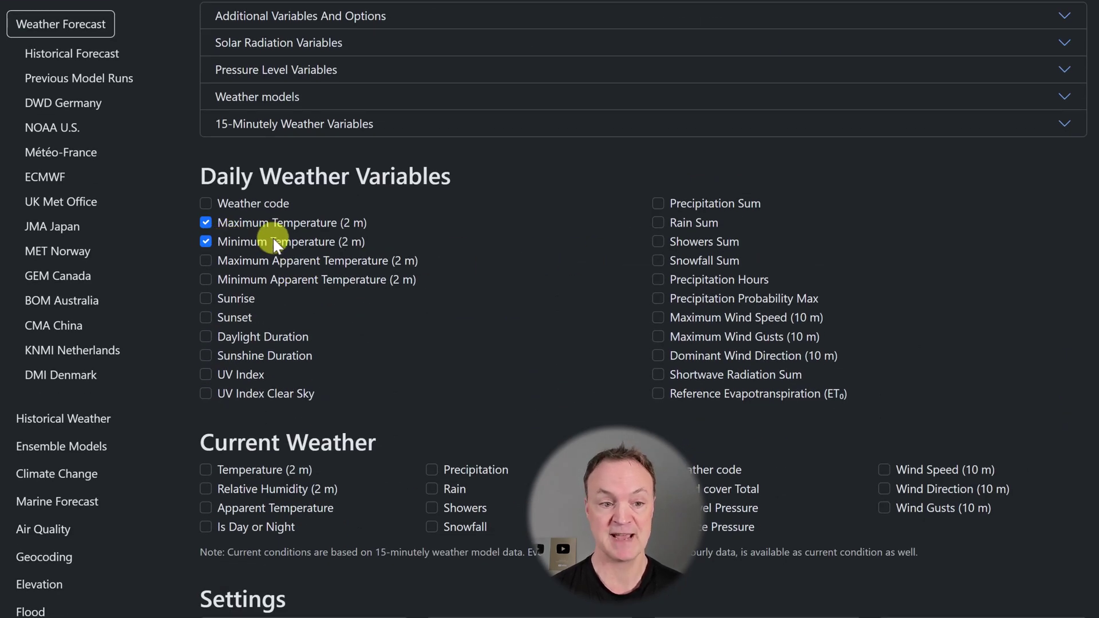
scroll(358, 266, down, 1)
scroll(358, 260, down, 3)
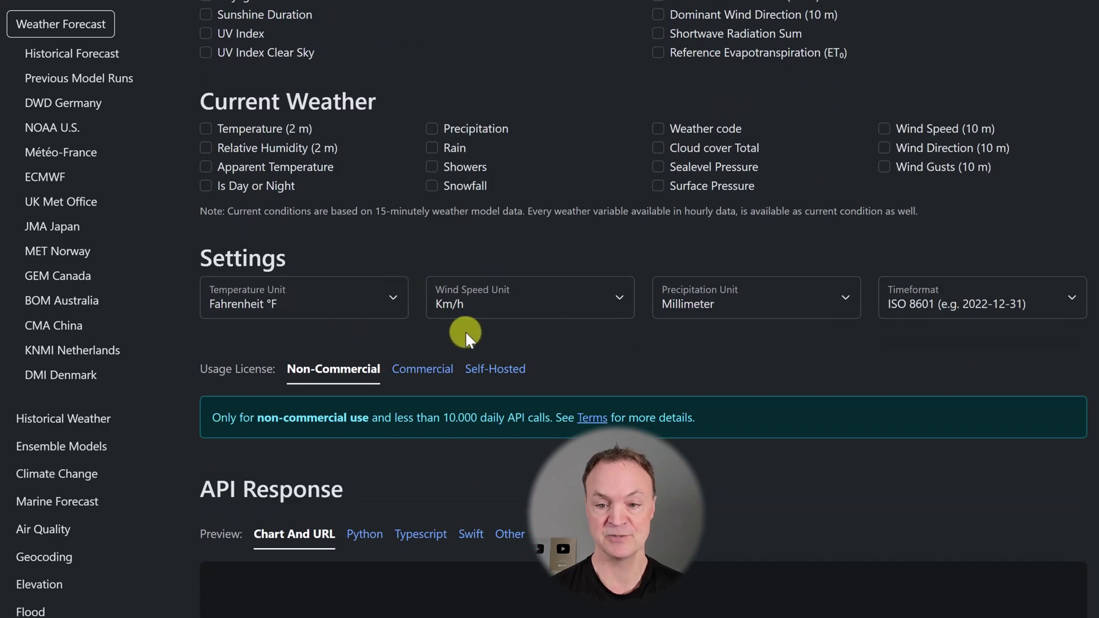
scroll(601, 348, down, 1)
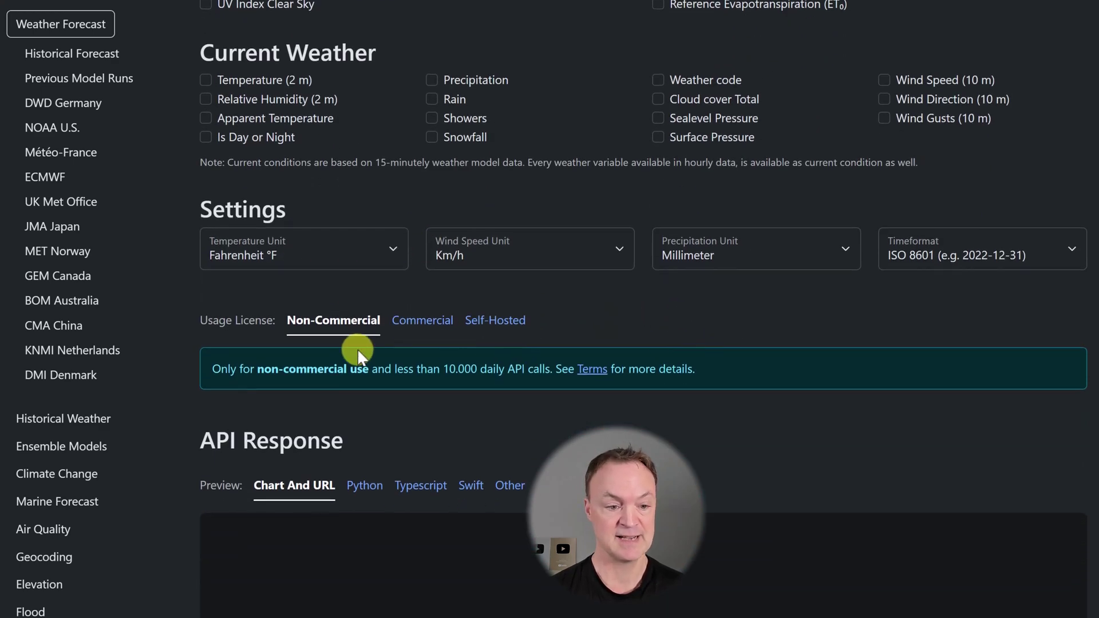
scroll(404, 351, down, 2)
scroll(450, 353, down, 1)
Load the daily max/min °F forecast chart preview and copy its API URL
click(725, 456)
scroll(567, 374, down, 2)
scroll(558, 367, down, 1)
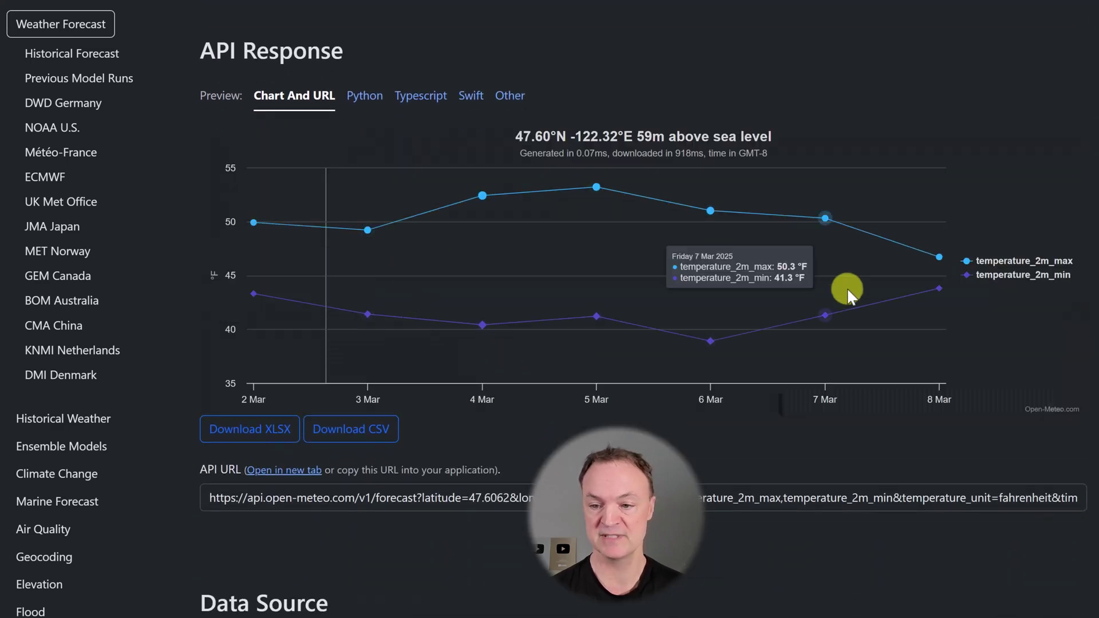
scroll(717, 437, down, 2)
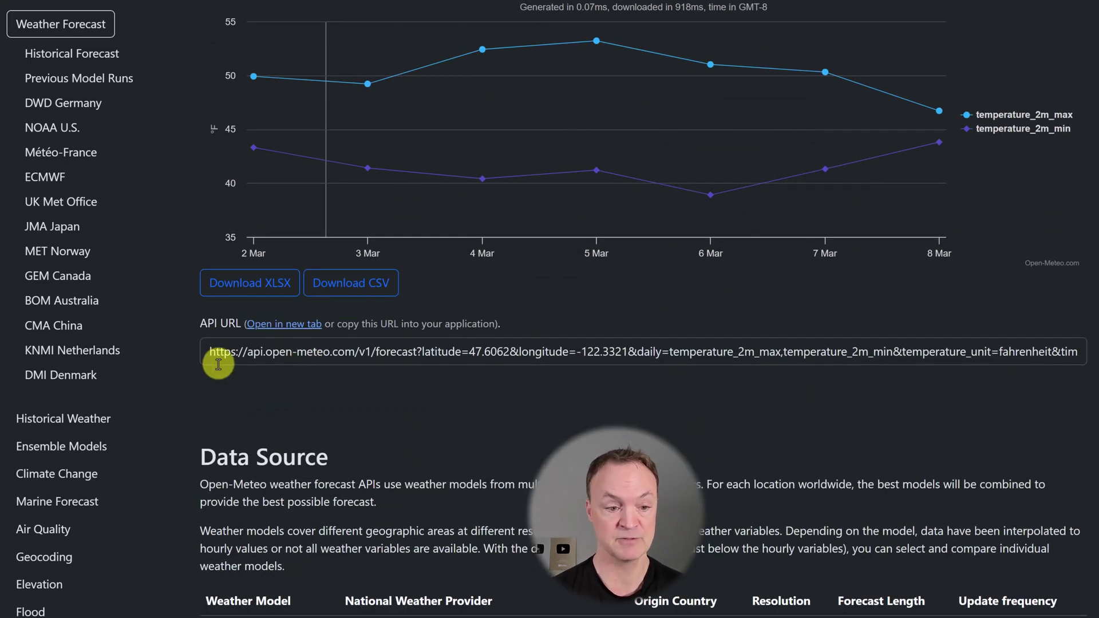
click(307, 352)
key(ctrl+a)
key(ctrl+c)
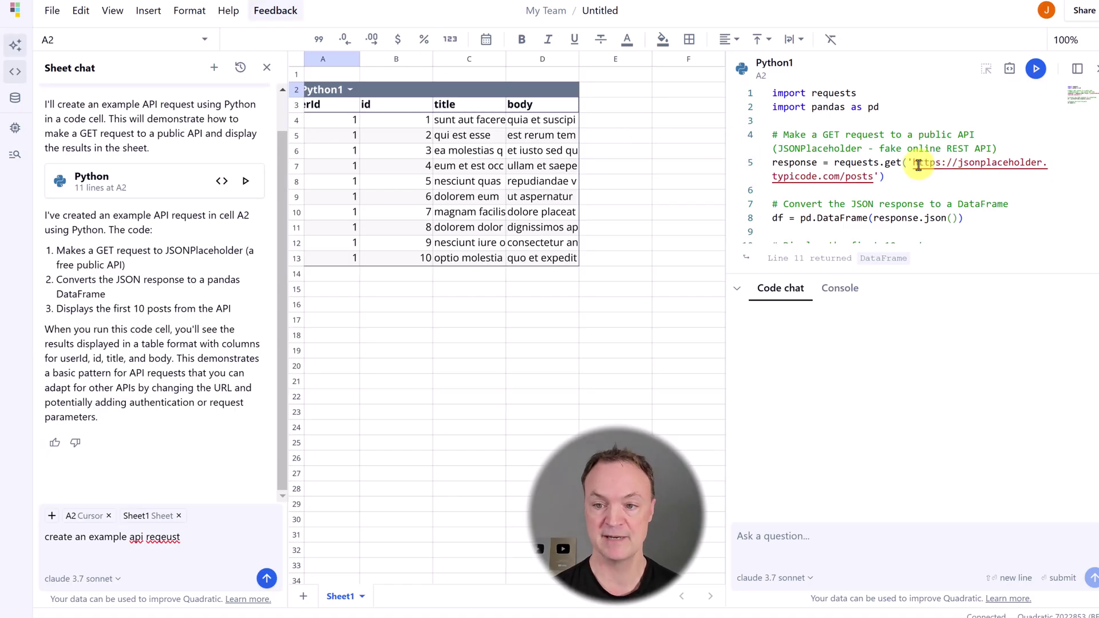
Swap the line-5 jsonplaceholder URL for the Open-Meteo URL and rerun the cell
drag(913, 166, 878, 177)
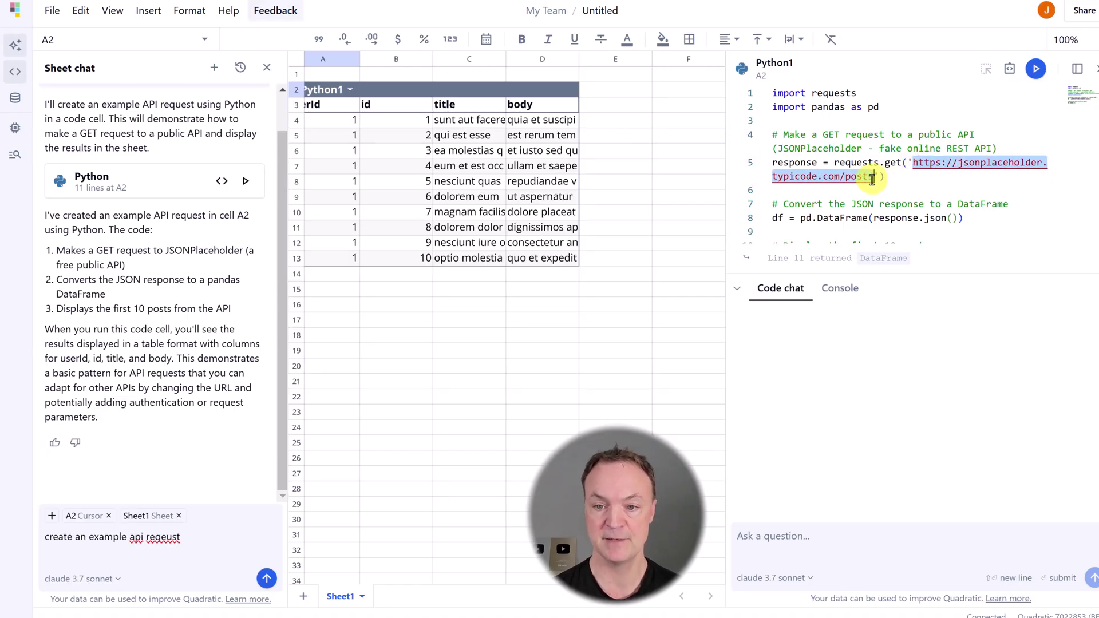
key(ctrl+v)
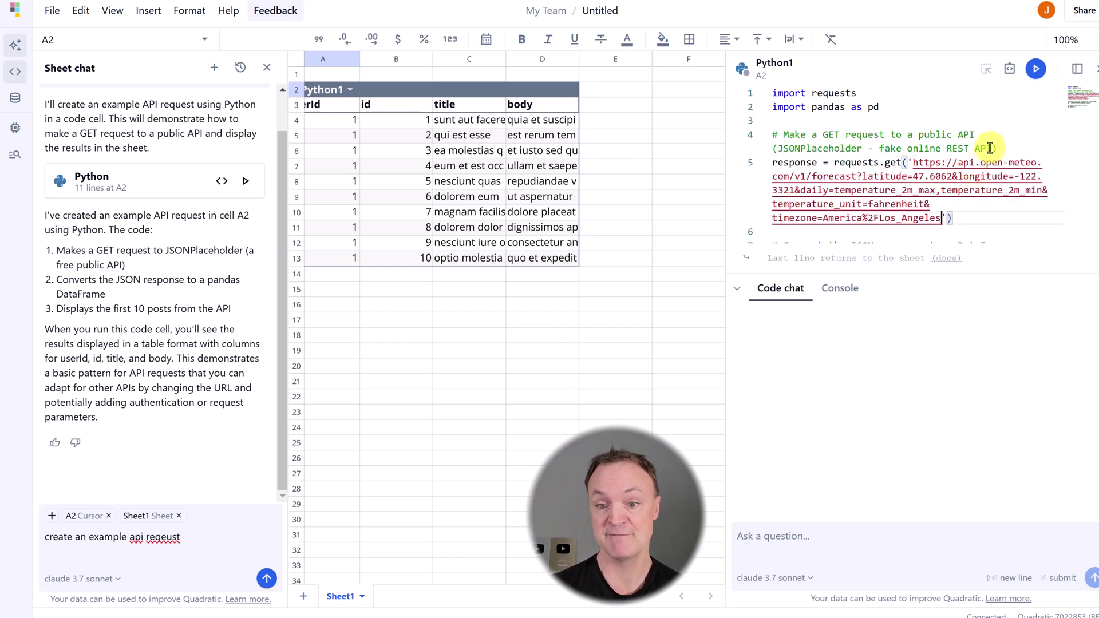
click(1037, 68)
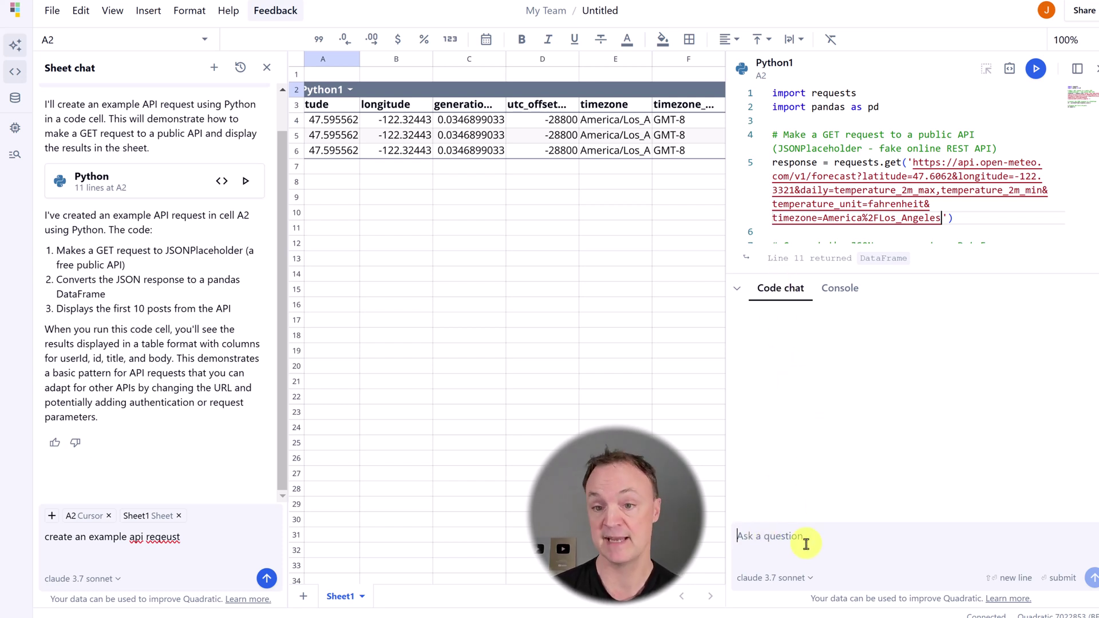
text(creaet a chart)
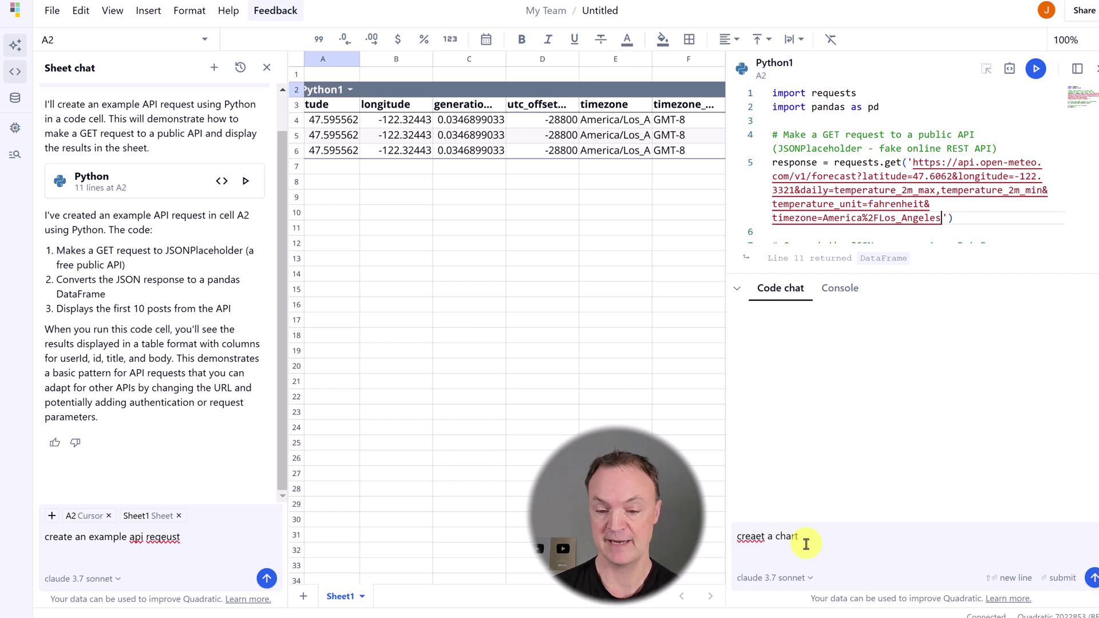
Correct the misspelling 'creaet' to 'create' in the Code chat prompt
click(737, 534)
click(754, 536)
right_click(760, 539)
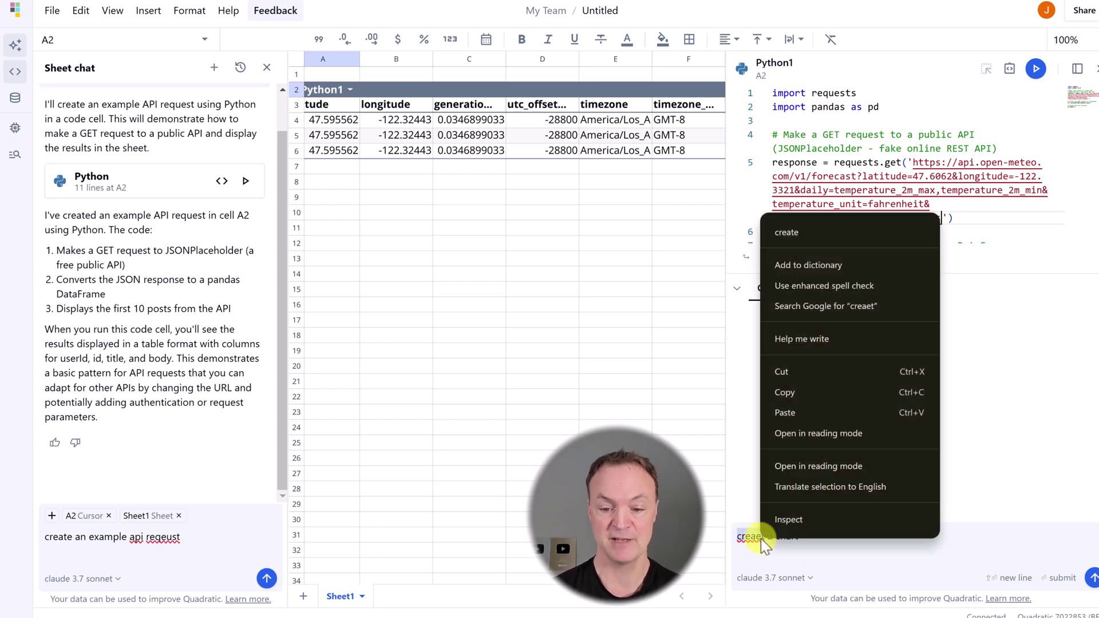
click(786, 230)
Send the 'create a chart' request, then apply, run and accept the AI's chart code
click(837, 535)
key(Return)
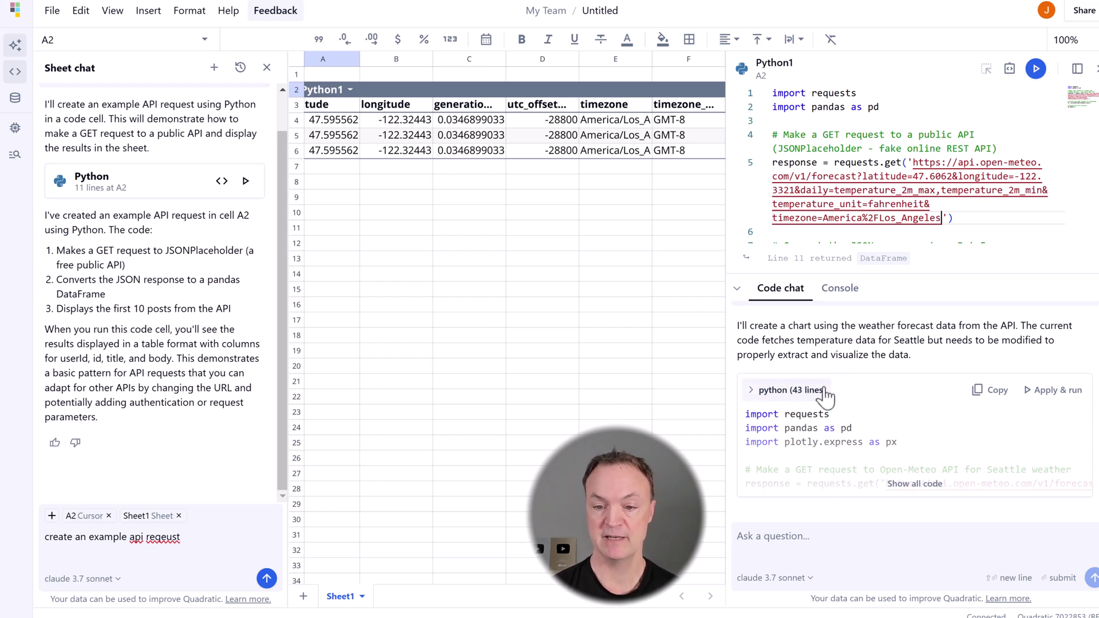
click(1048, 397)
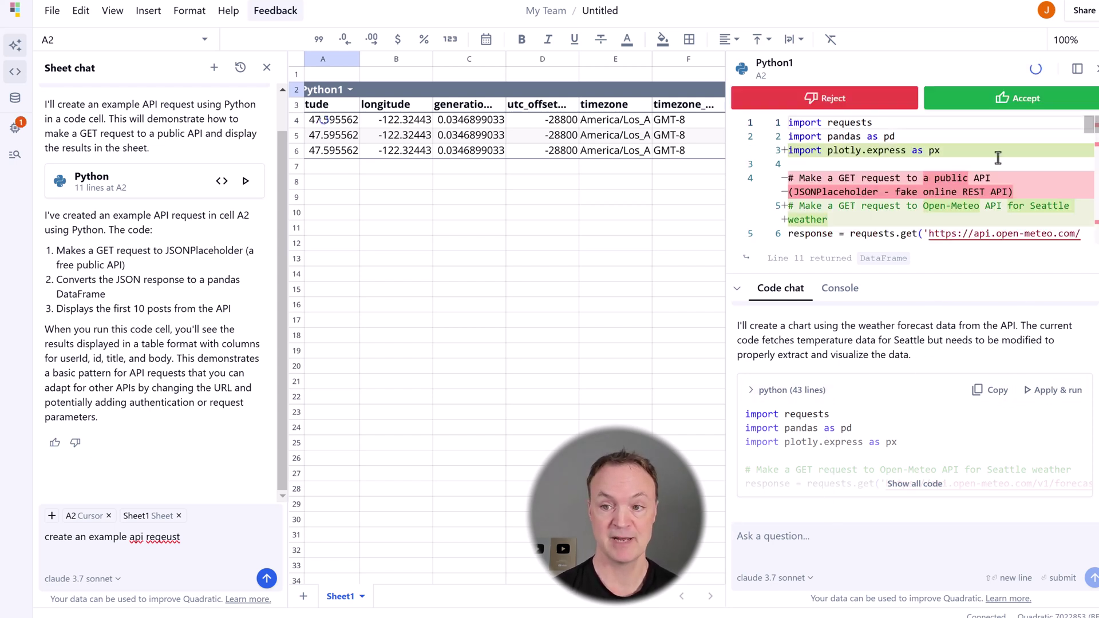
click(1021, 103)
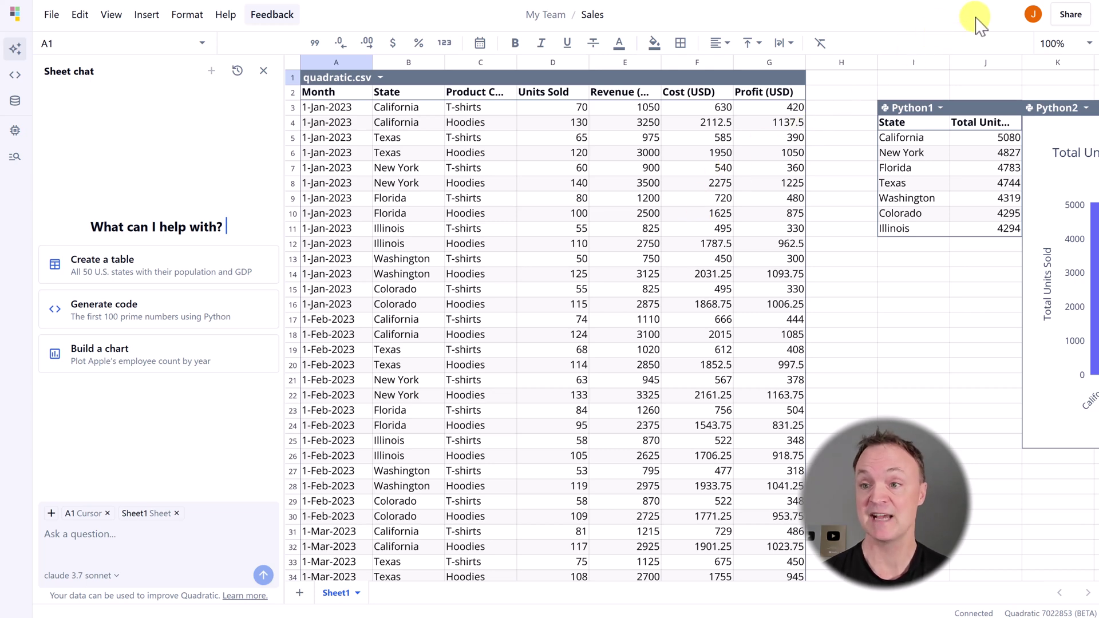
click(1070, 17)
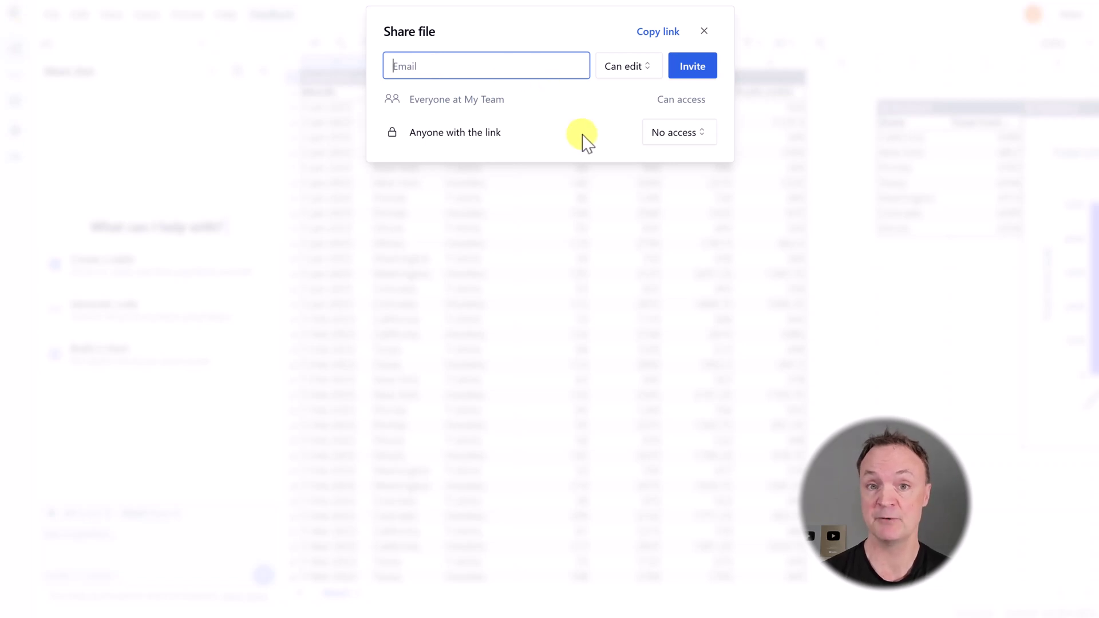
click(643, 72)
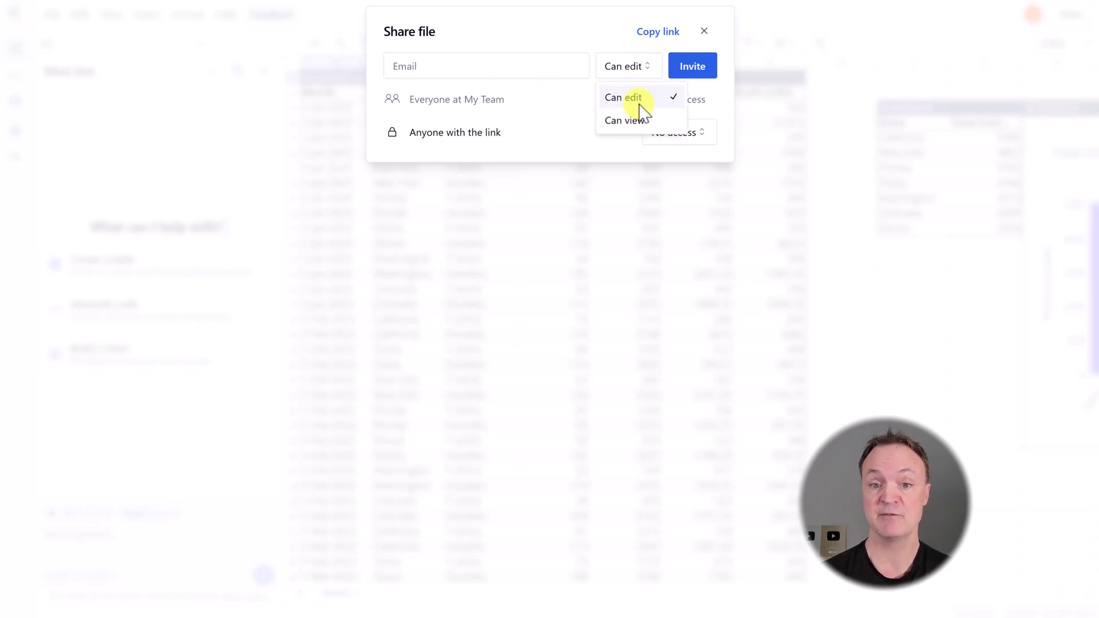
click(515, 136)
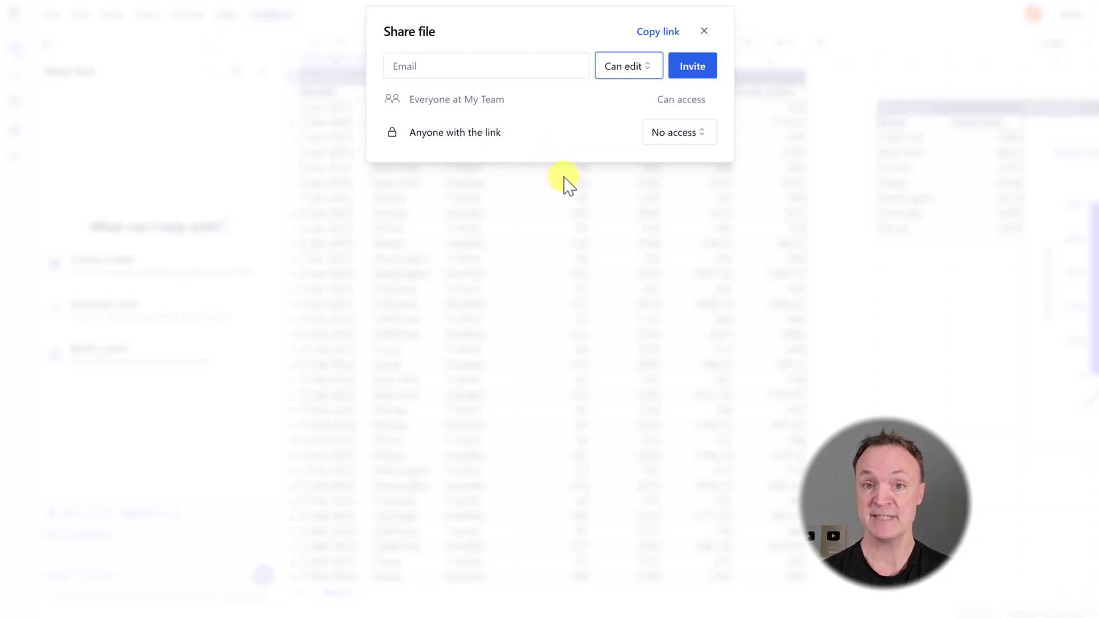
click(560, 234)
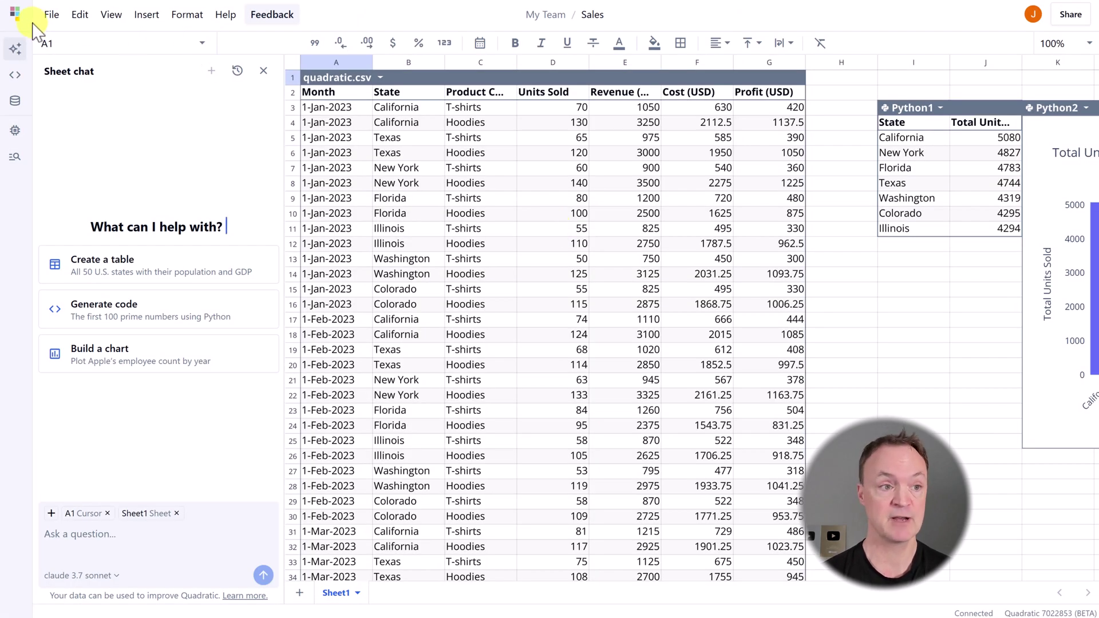
Go to the team files list and open the My Team switcher
click(18, 14)
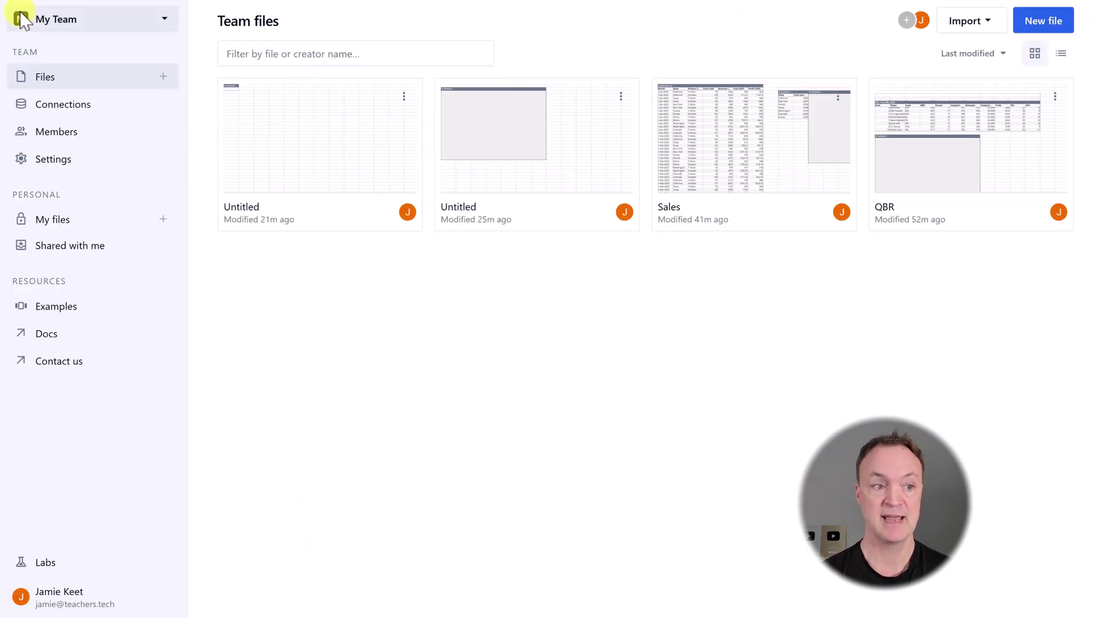
click(166, 25)
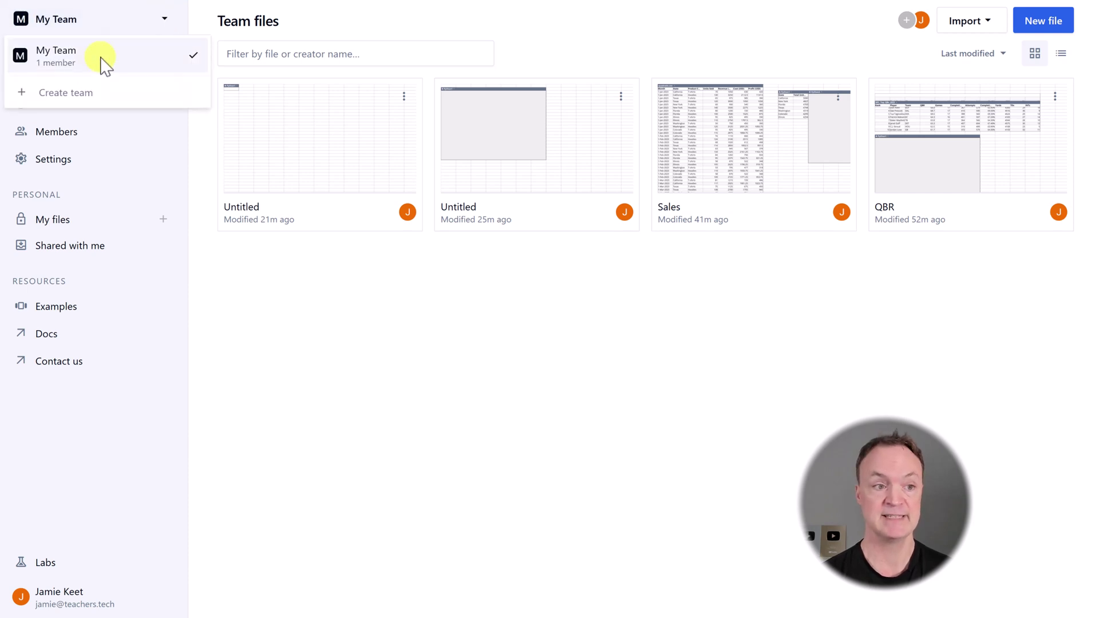